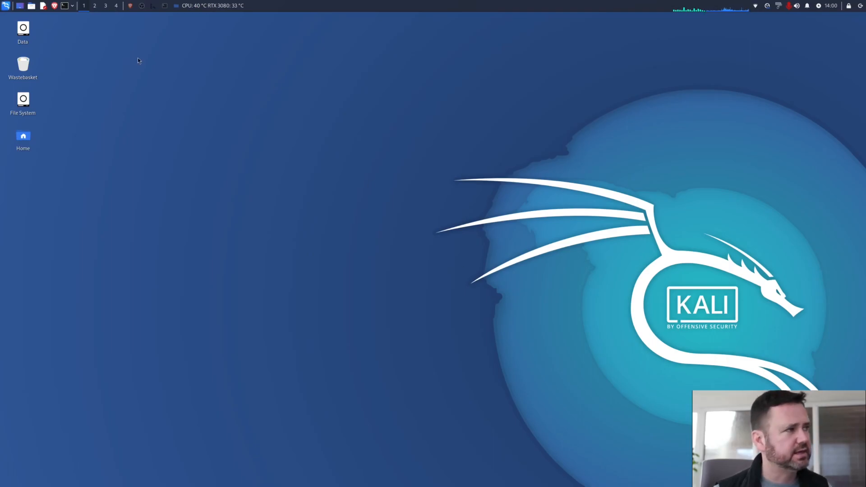
# Switch to the browser showing the Outlook Junk Email folder, open the "New Parcel Delivery Message" email and maximise the window
pyautogui.click(131, 5)
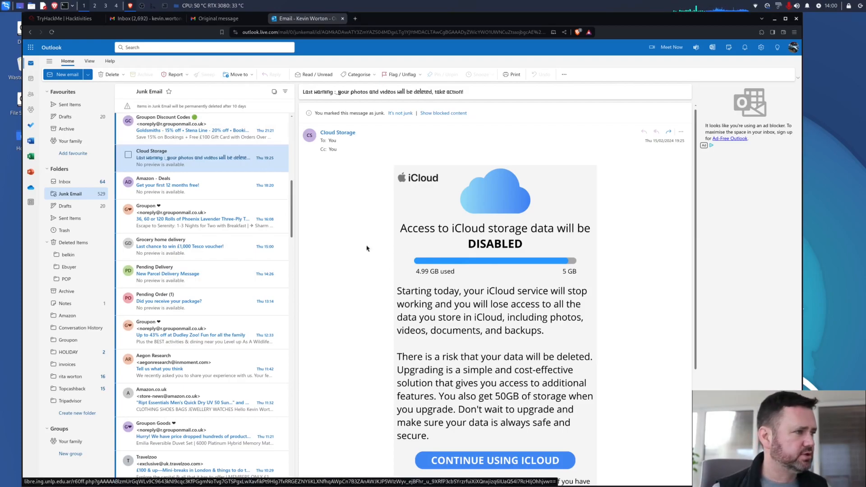
pyautogui.moveTo(293, 213)
pyautogui.mouseDown()
pyautogui.moveTo(292, 220)
pyautogui.moveTo(292, 213)
pyautogui.mouseUp()
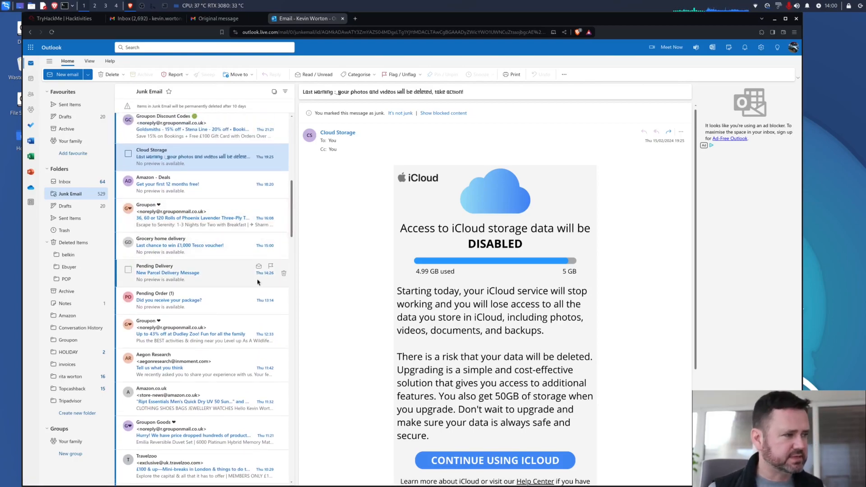
pyautogui.moveTo(291, 223)
pyautogui.mouseDown()
pyautogui.moveTo(293, 237)
pyautogui.moveTo(291, 213)
pyautogui.moveTo(291, 222)
pyautogui.mouseUp()
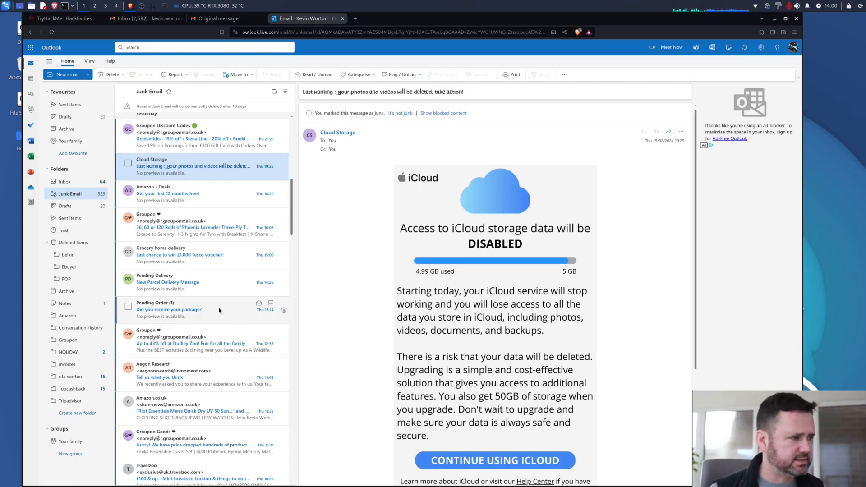
pyautogui.click(204, 287)
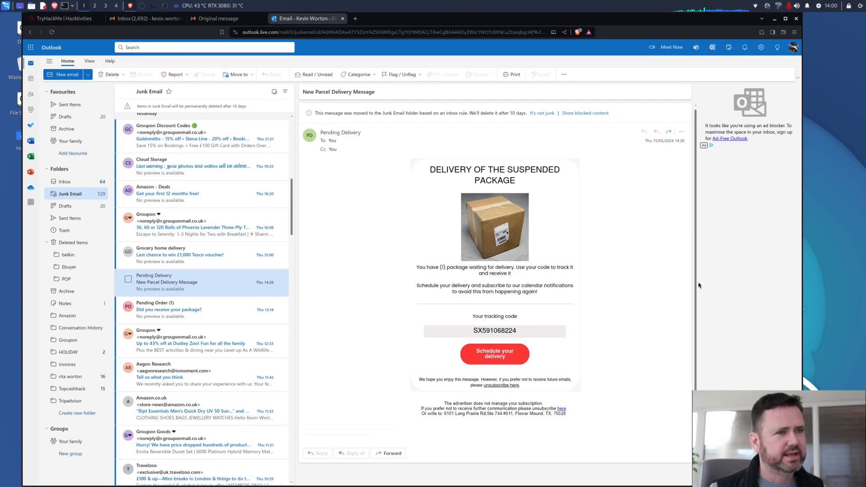
pyautogui.click(785, 18)
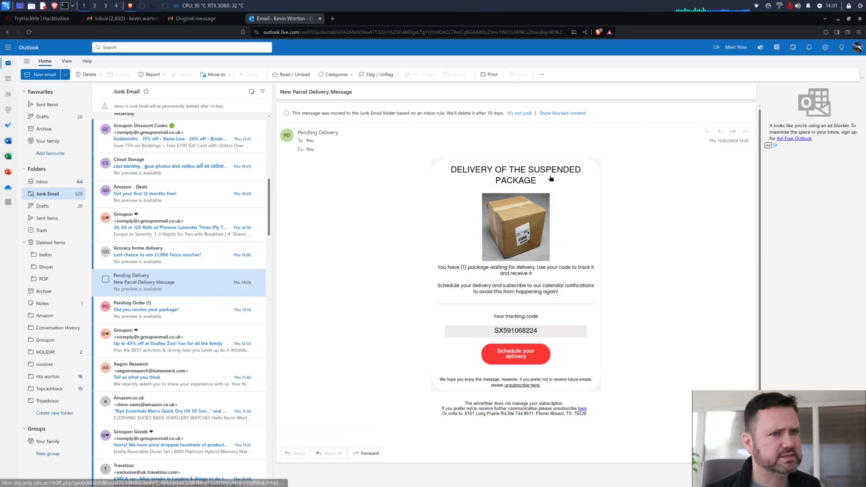
# Start a forward of the parcel delivery email to inspect the sender's full address, and discard the draft
pyautogui.click(734, 132)
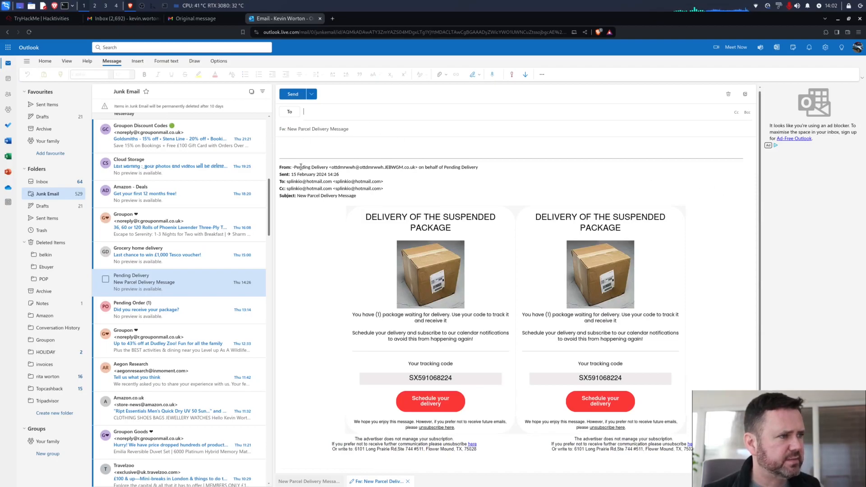
pyautogui.click(395, 167)
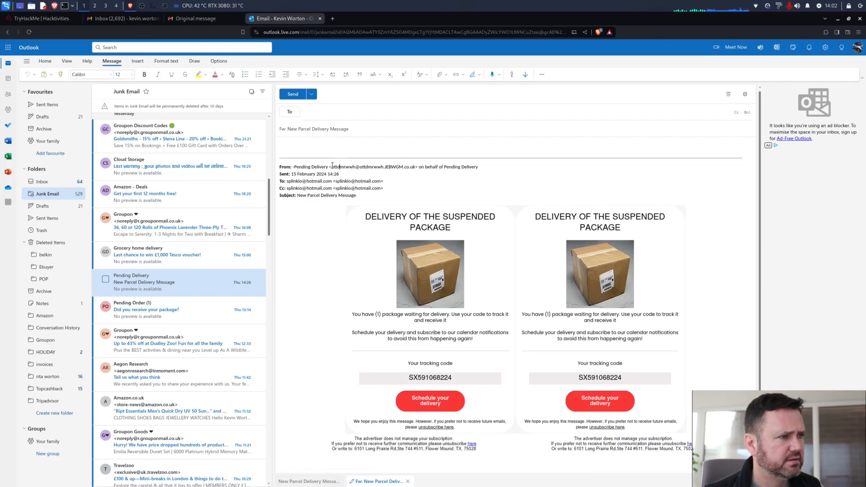
pyautogui.moveTo(332, 167); pyautogui.dragTo(416, 167)
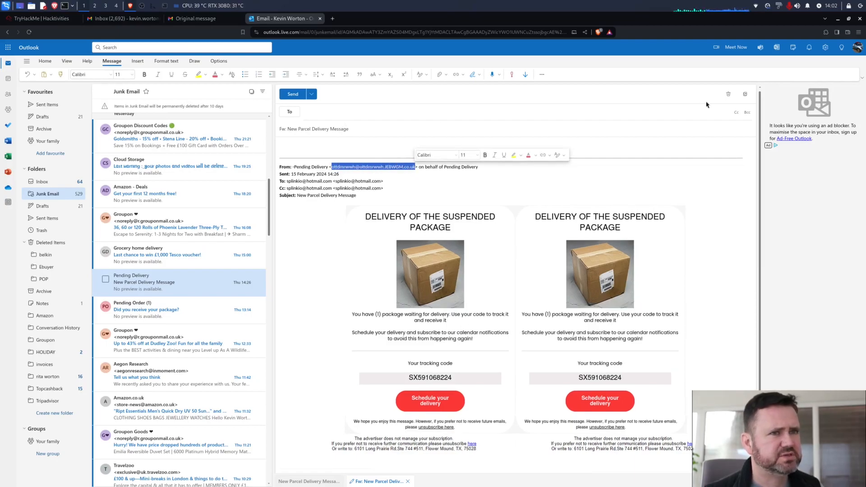
pyautogui.click(728, 94)
pyautogui.click(433, 277)
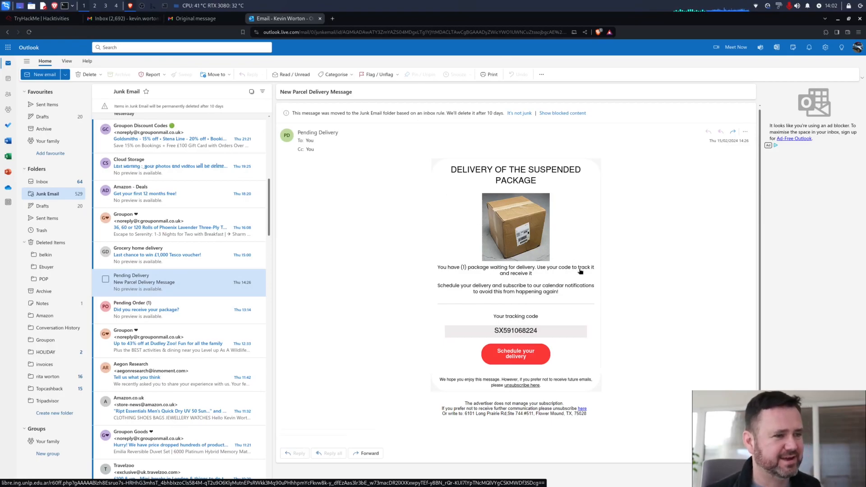
pyautogui.scroll(-1, 580, 271)
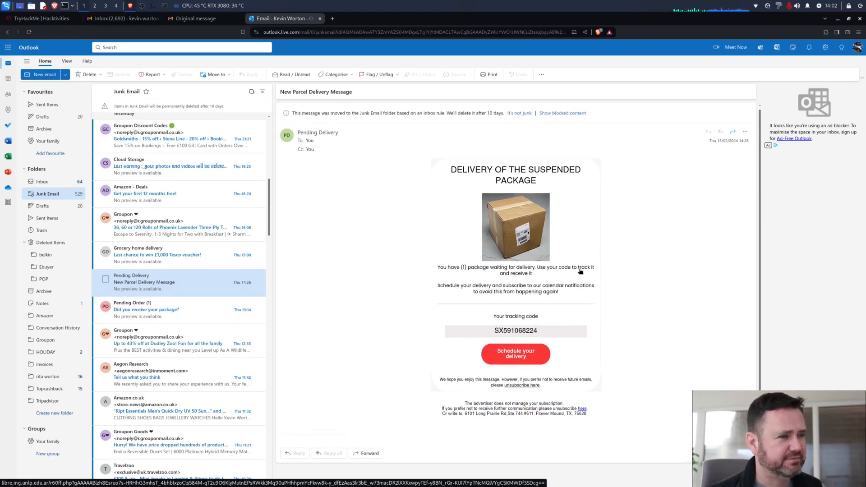
pyautogui.scroll(-1, 581, 271)
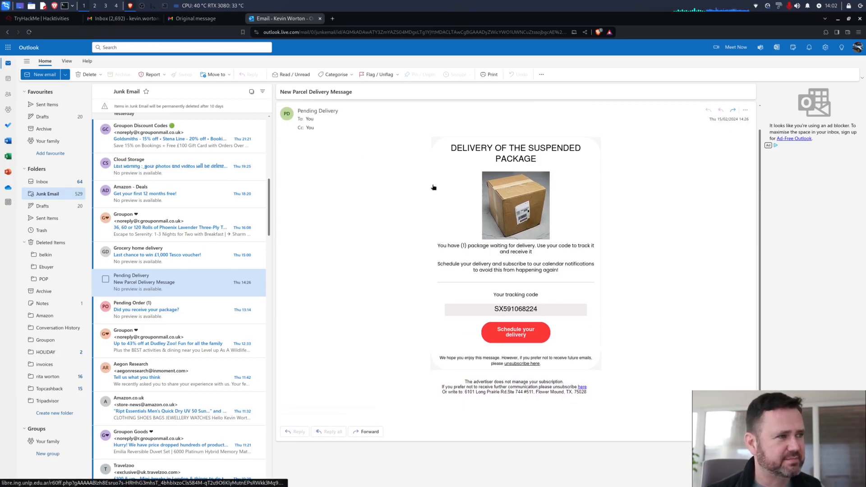
pyautogui.scroll(1, 433, 187)
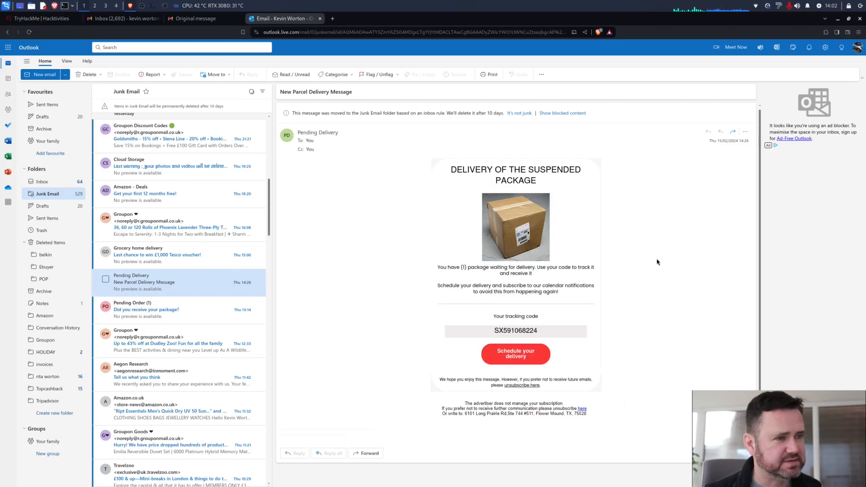
pyautogui.scroll(-1, 657, 259)
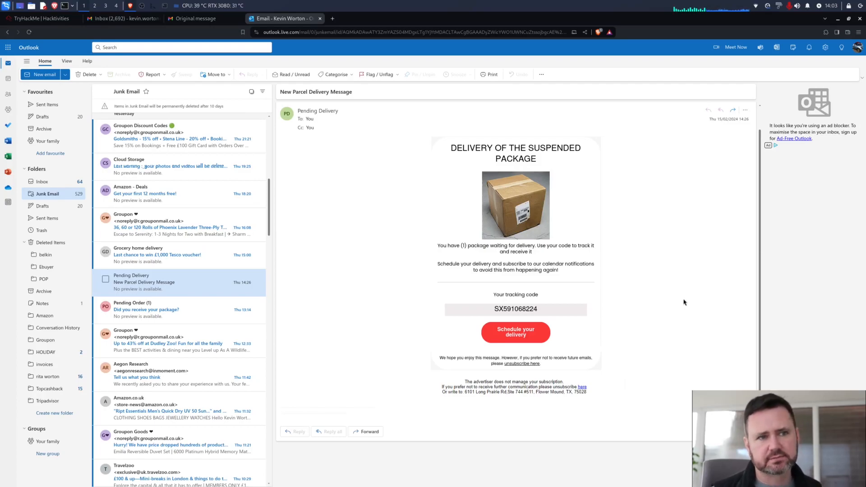
# Start a new mail rule named "Parcel Scams", look through the available conditions, and discard the rule
pyautogui.click(541, 79)
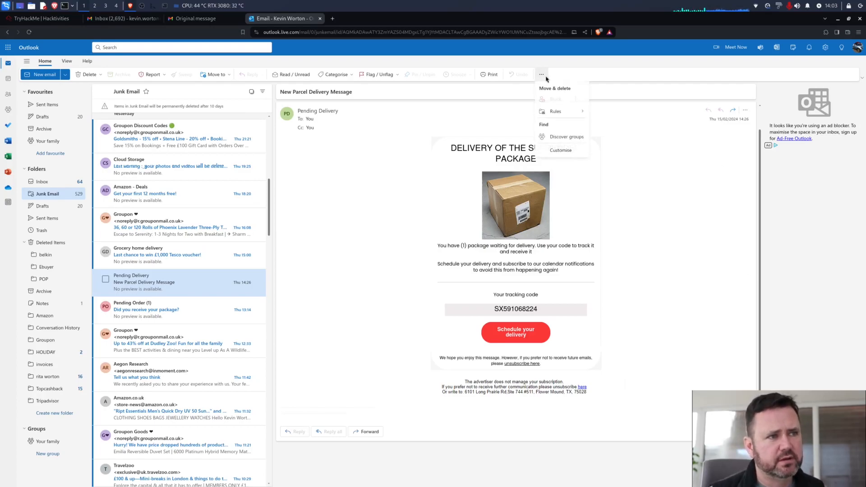
pyautogui.moveTo(555, 112)
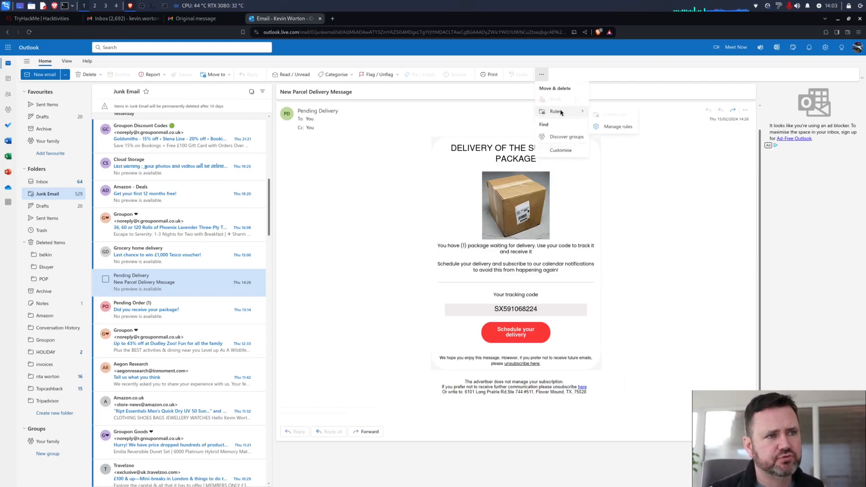
pyautogui.click(618, 126)
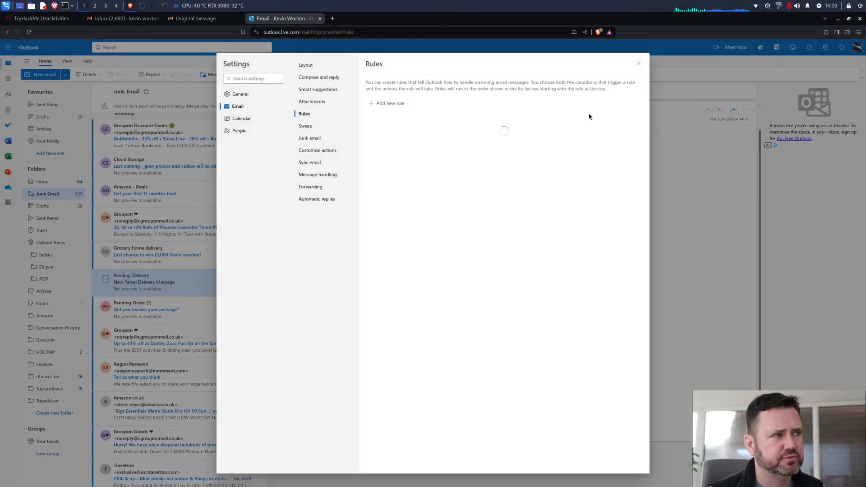
pyautogui.click(381, 103)
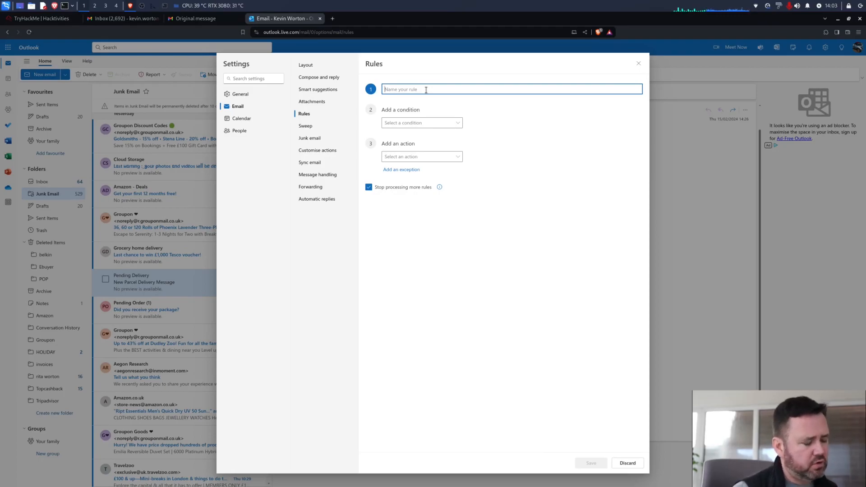
pyautogui.write('Parcel Scams')
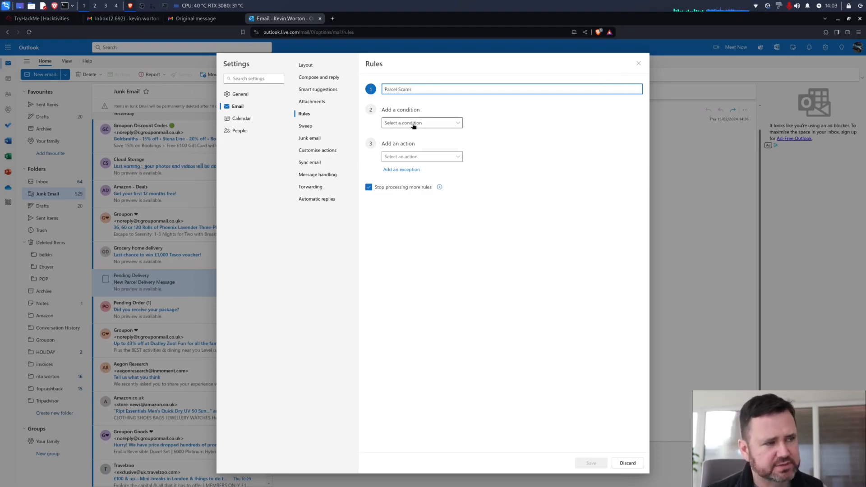
pyautogui.click(458, 124)
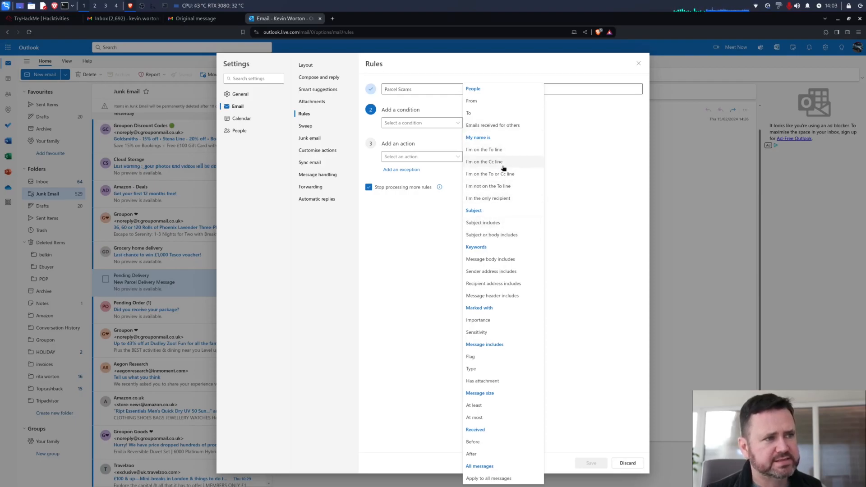
pyautogui.click(600, 167)
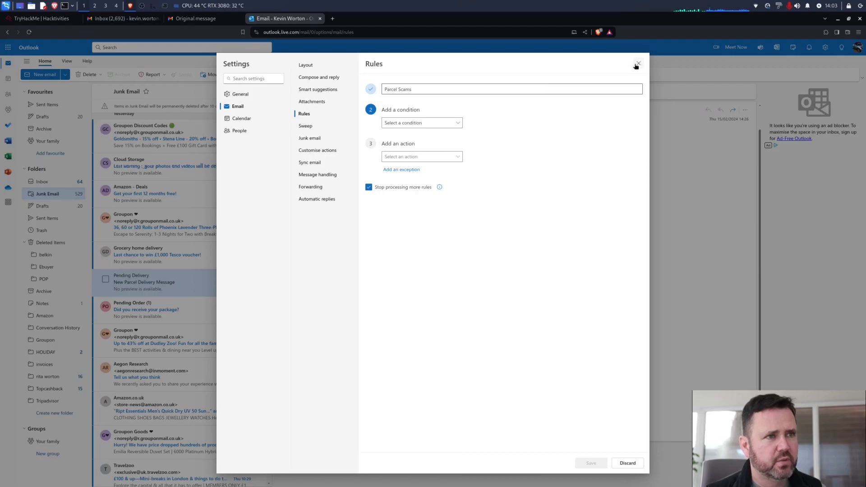
pyautogui.click(638, 65)
pyautogui.click(440, 288)
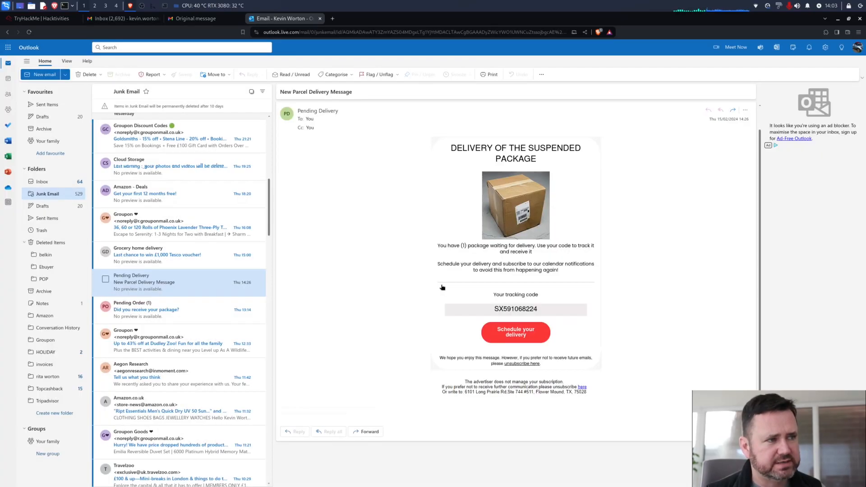
# View the parcel delivery email's message source and examine the sending IP and domain in its Received-SPF entry
pyautogui.click(745, 110)
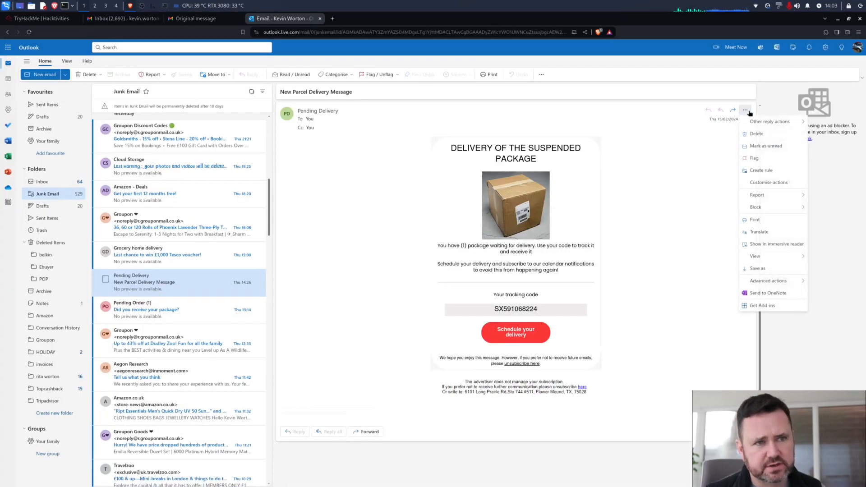
pyautogui.moveTo(755, 256)
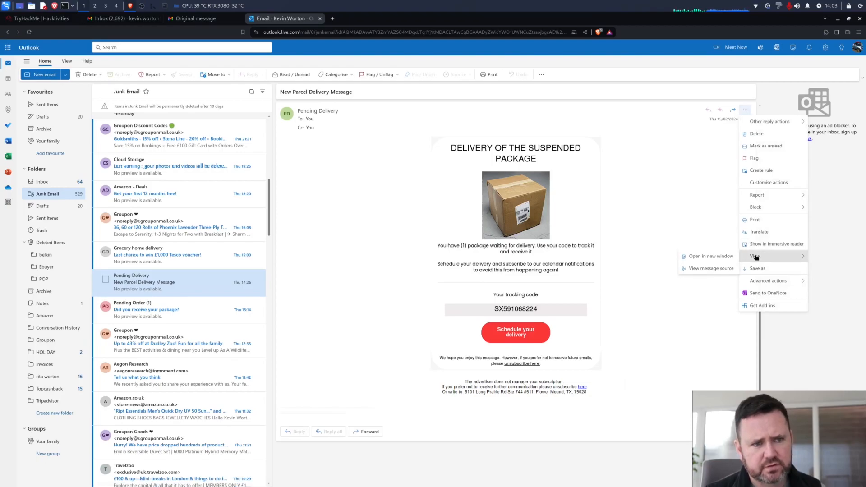
pyautogui.click(710, 270)
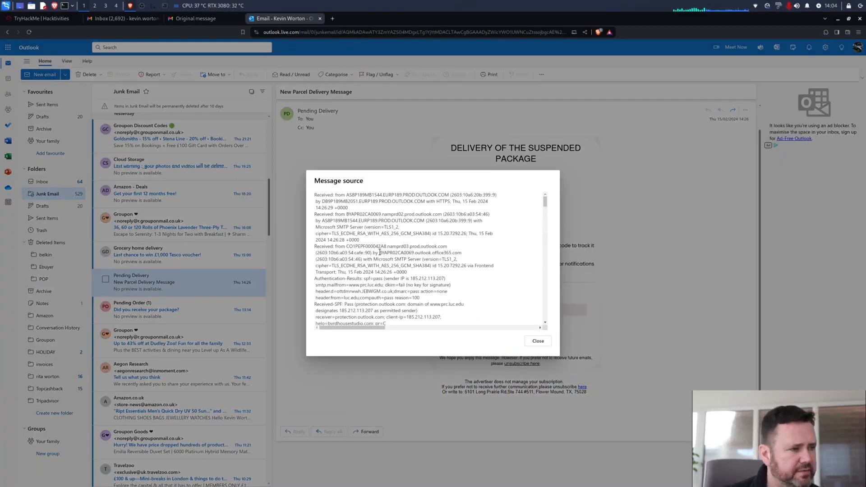
pyautogui.scroll(-2, 379, 252)
pyautogui.scroll(2, 380, 251)
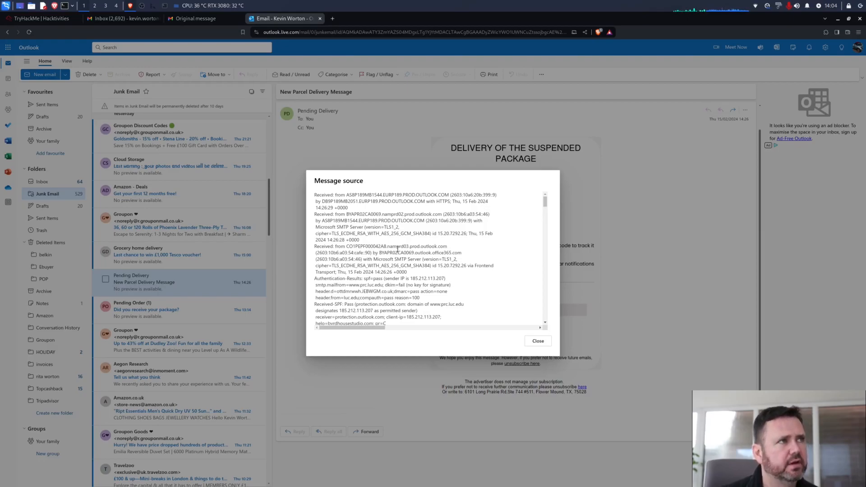
pyautogui.scroll(-1, 406, 244)
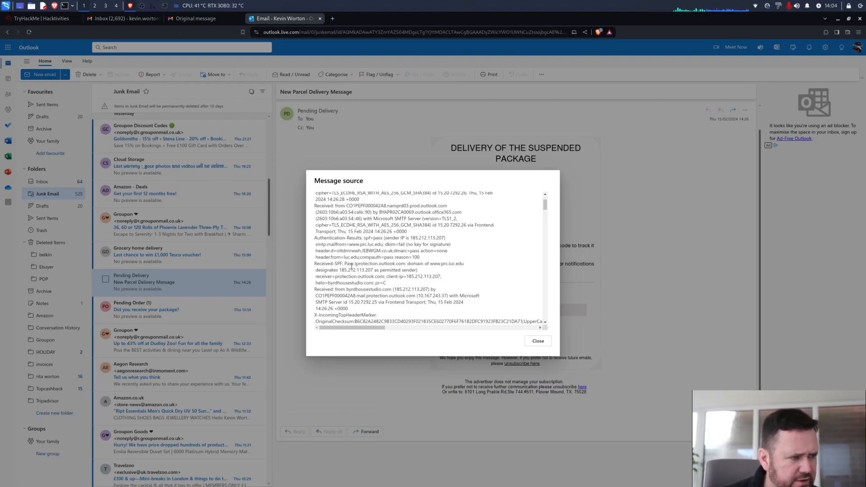
pyautogui.doubleClick(336, 263)
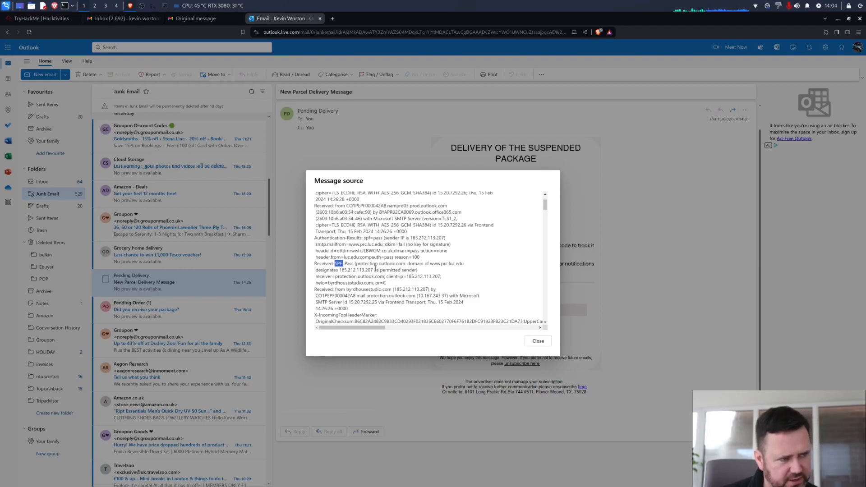
pyautogui.moveTo(374, 269); pyautogui.dragTo(340, 270)
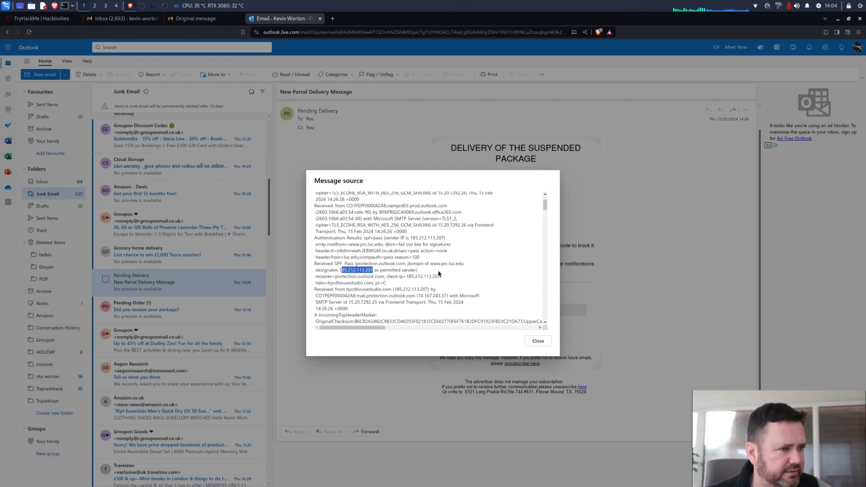
pyautogui.moveTo(465, 263); pyautogui.dragTo(430, 265)
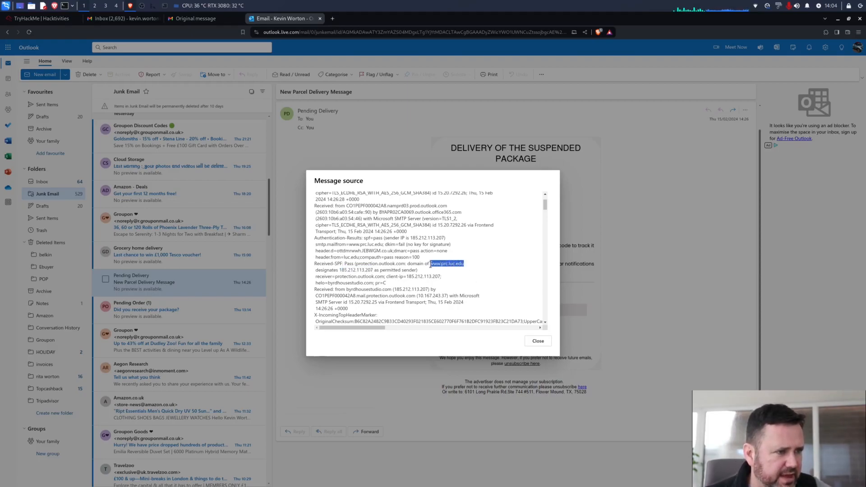
pyautogui.moveTo(340, 269); pyautogui.dragTo(365, 271)
# Compare the originating server, DKIM signature identity, mail-from domain and sender IP across the email's headers
pyautogui.scroll(-1, 356, 261)
pyautogui.moveTo(346, 249); pyautogui.dragTo(394, 248)
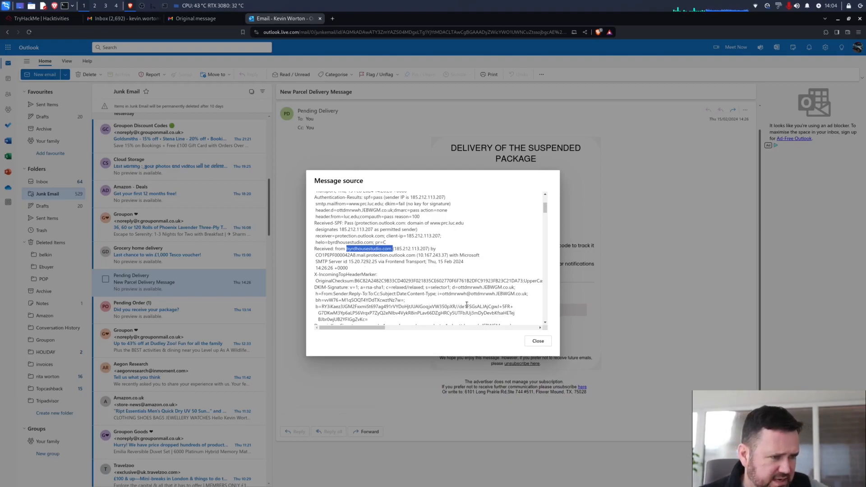
pyautogui.moveTo(442, 293); pyautogui.dragTo(526, 294)
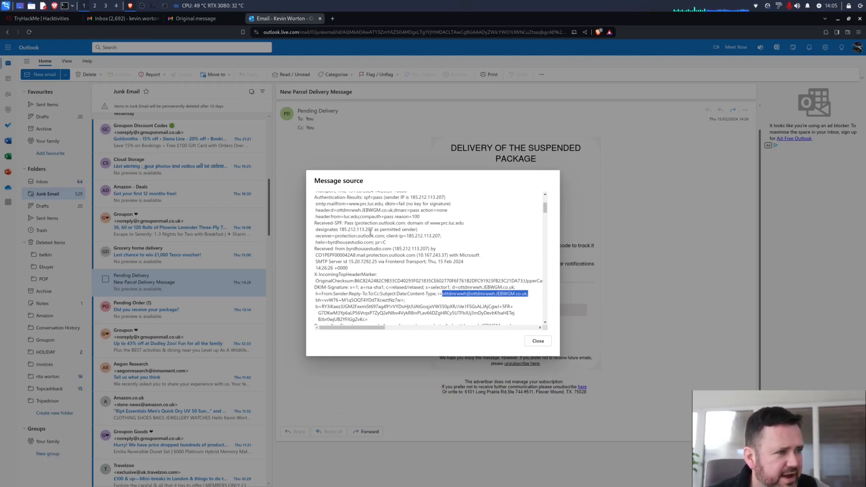
pyautogui.moveTo(351, 203); pyautogui.dragTo(381, 204)
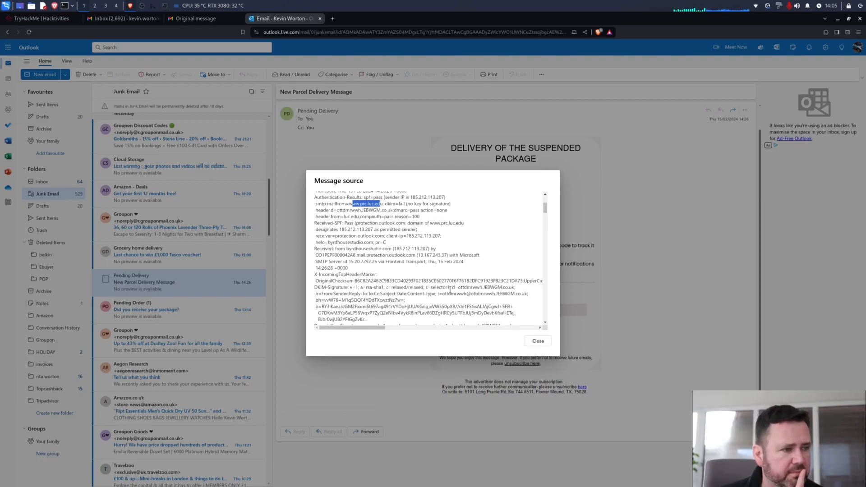
pyautogui.click(406, 249)
pyautogui.moveTo(396, 249); pyautogui.dragTo(441, 236)
pyautogui.moveTo(411, 197)
pyautogui.mouseDown()
pyautogui.moveTo(432, 201)
pyautogui.moveTo(415, 208)
pyautogui.mouseUp()
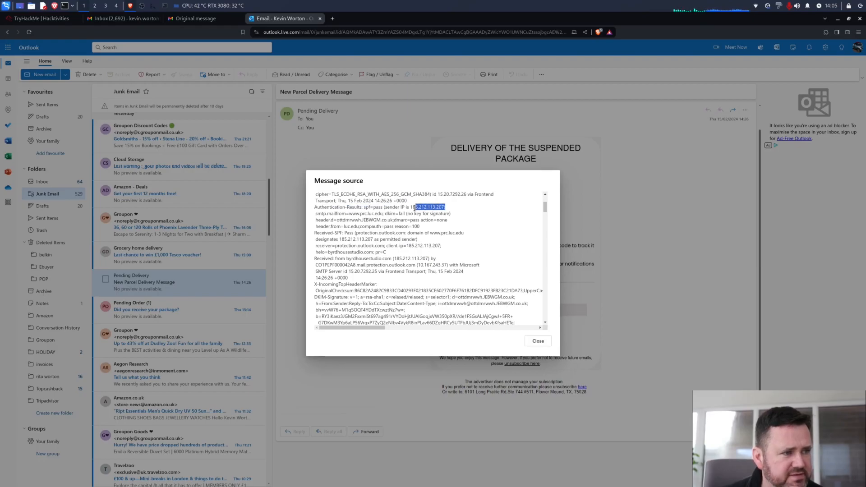
# Copy the sender IP from the byrdhousestudio.com Received entry into a new Mousepad document placed beside the message source, and start a new line
pyautogui.moveTo(394, 259); pyautogui.dragTo(428, 259)
pyautogui.rightClick(415, 258)
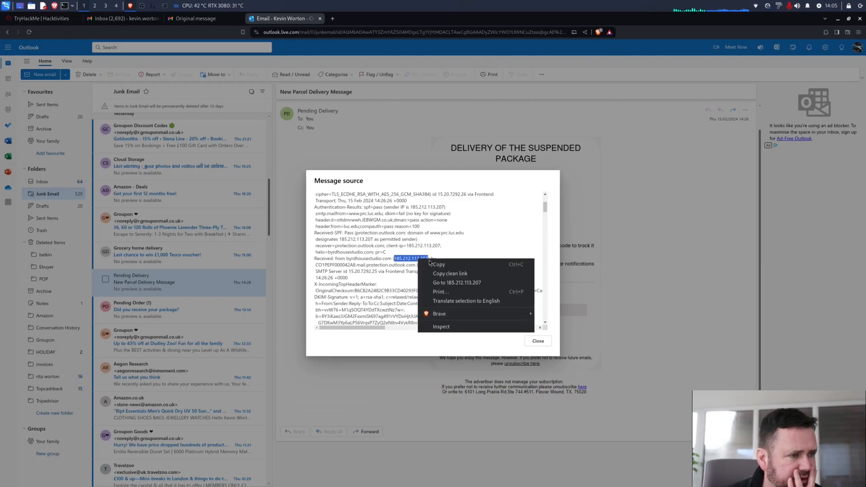
pyautogui.click(426, 264)
pyautogui.click(43, 6)
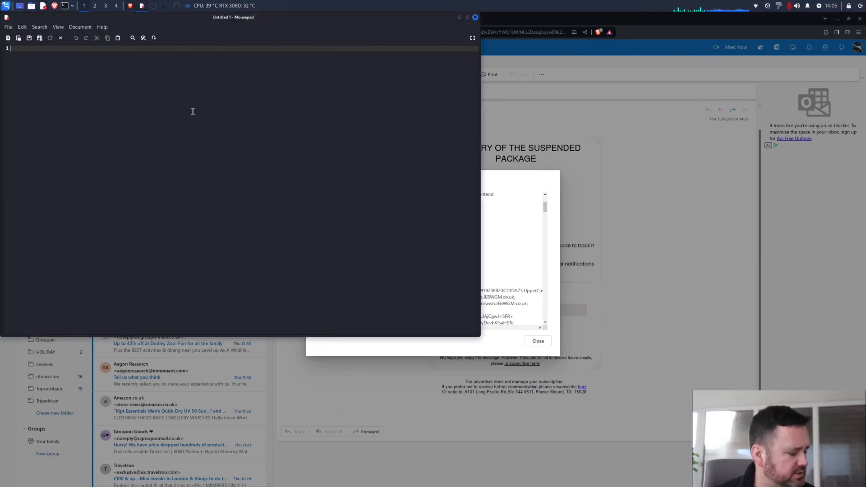
pyautogui.hotkey('ctrl', 'v')
pyautogui.moveTo(247, 19); pyautogui.dragTo(710, 92)
pyautogui.moveTo(628, 94); pyautogui.dragTo(666, 91)
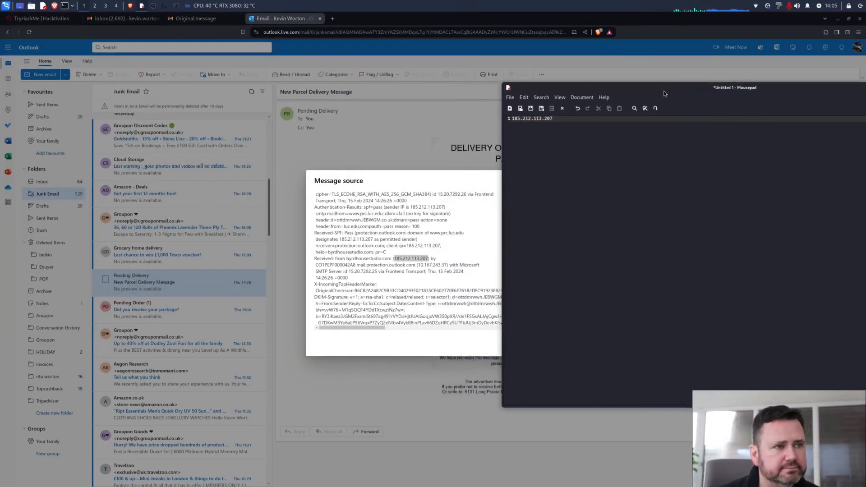
pyautogui.press('Return')
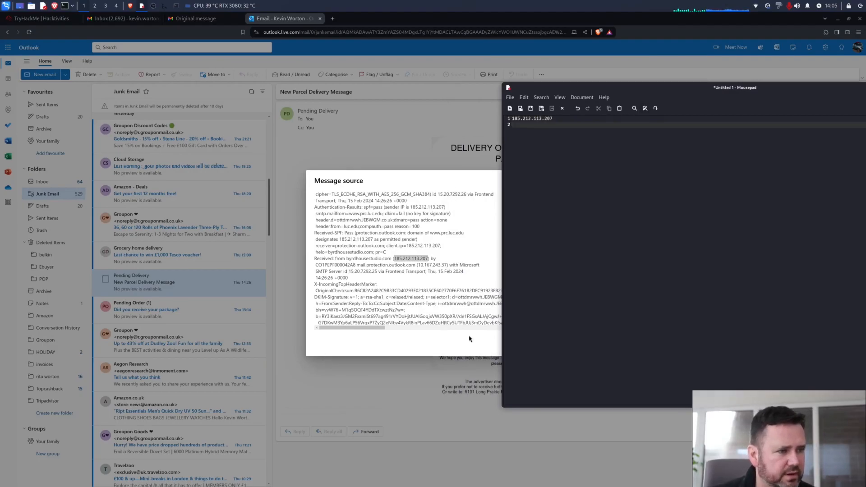
# Return to the message source, examine the identity address in the DKIM signature, and close the source
pyautogui.click(458, 343)
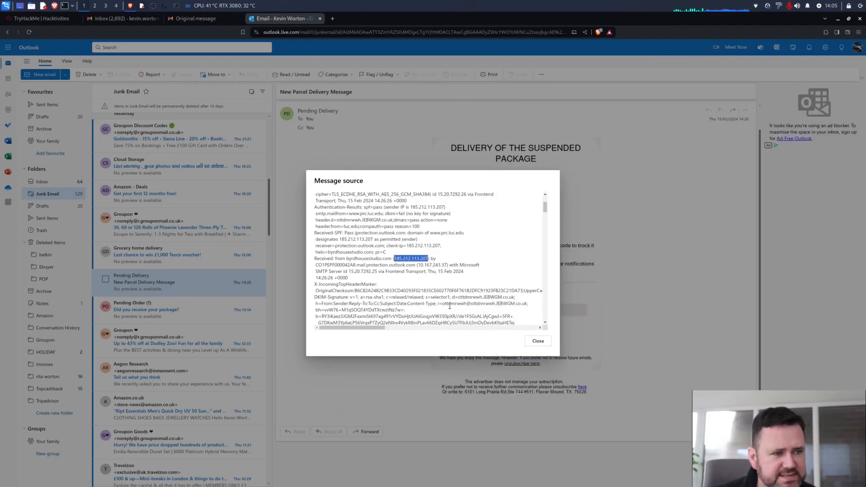
pyautogui.moveTo(441, 303); pyautogui.dragTo(526, 304)
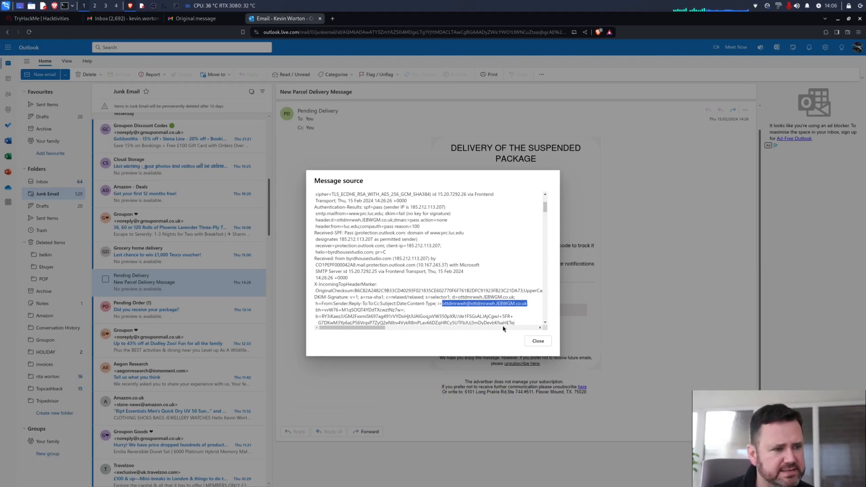
pyautogui.click(547, 342)
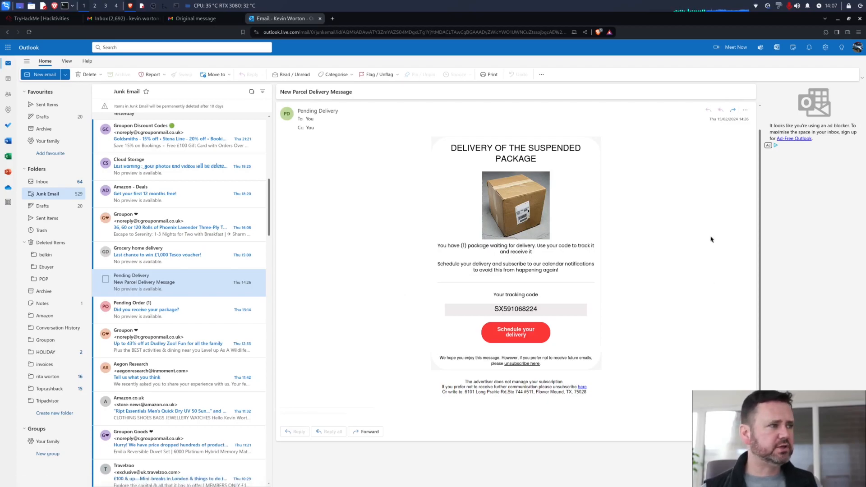
# Open the parcel delivery email in its own maximised window and display its HTML in the developer tools beside the message
pyautogui.doubleClick(154, 285)
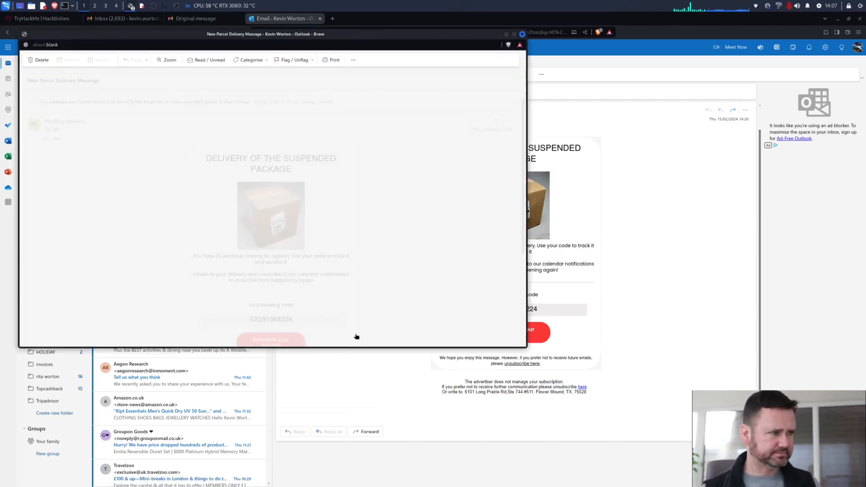
pyautogui.click(514, 34)
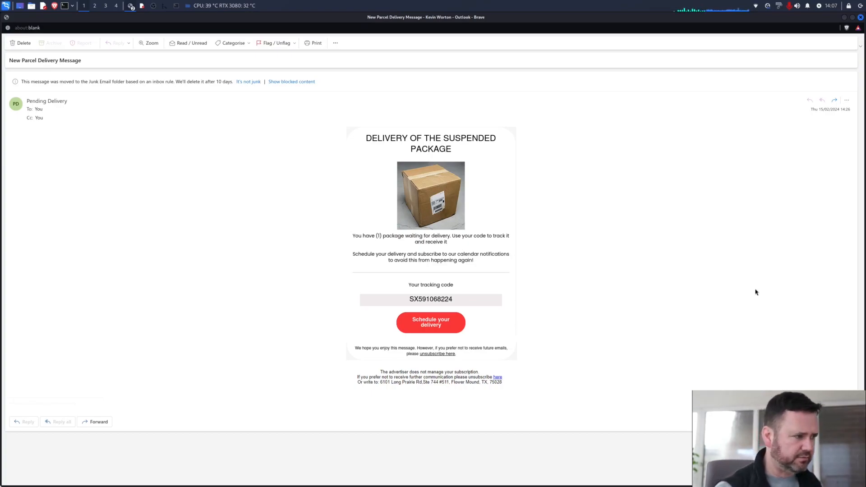
pyautogui.press('F12')
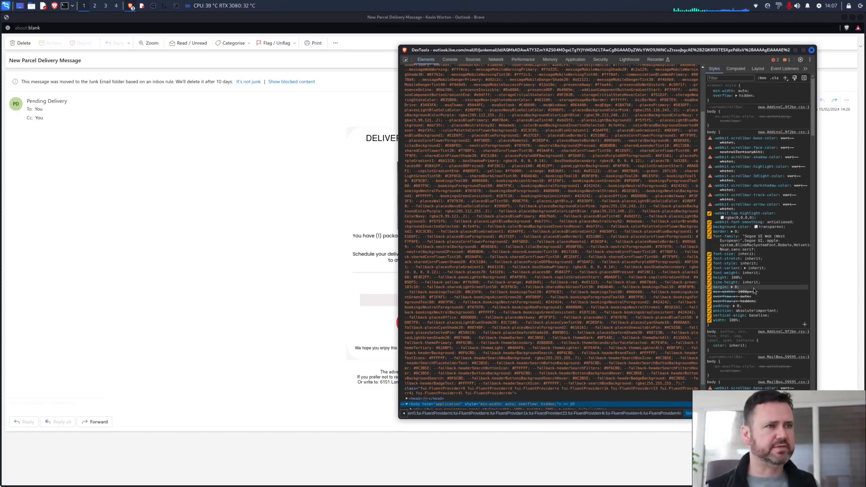
pyautogui.moveTo(580, 53); pyautogui.dragTo(644, 56)
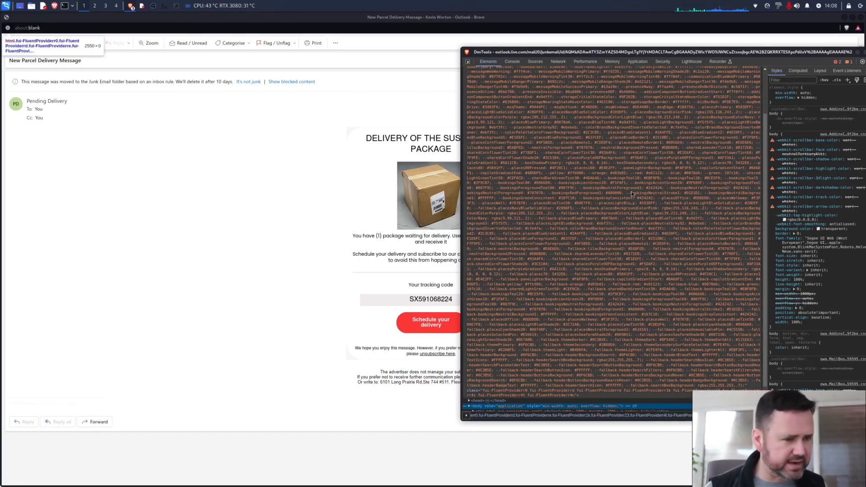
# Search the email's HTML for "img" to locate its image elements and links
pyautogui.hotkey('ctrl', 'f')
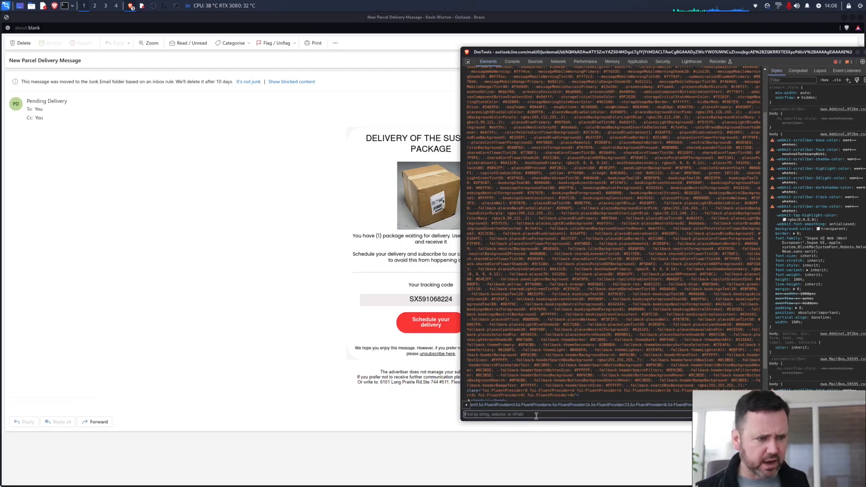
pyautogui.write('im')
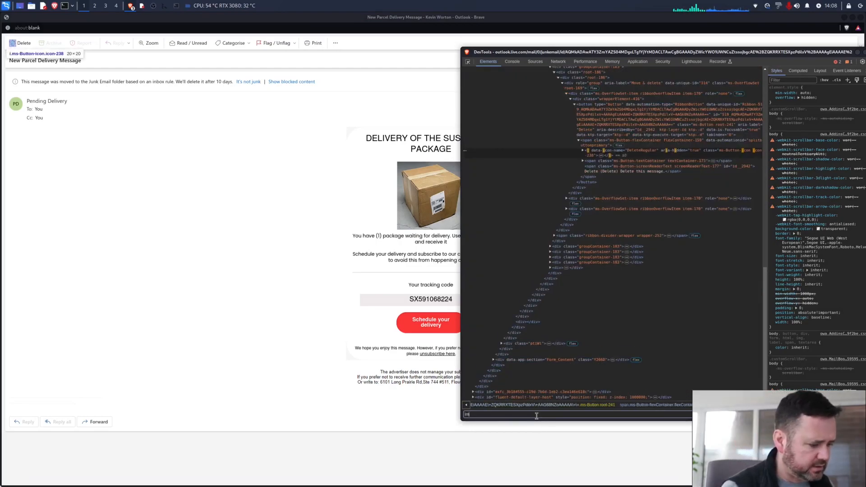
pyautogui.write('g')
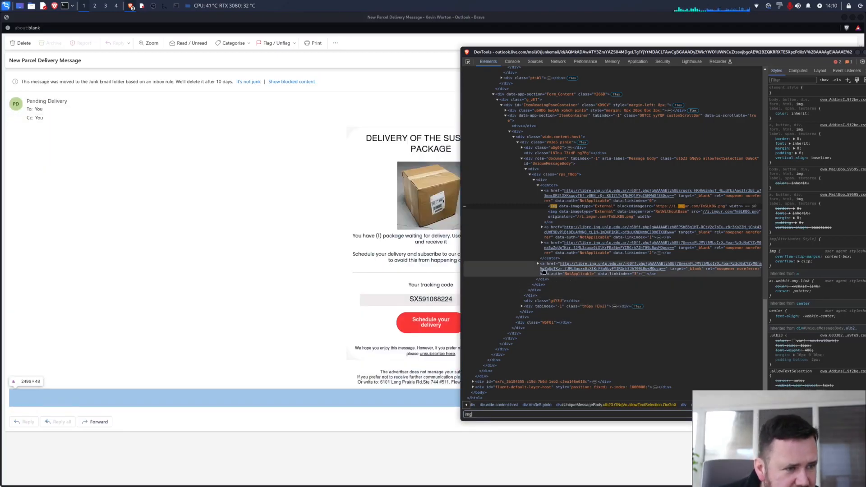
# Examine the contents of the link elements in the email body, including the tracking image and the hidden italic text in the last link
pyautogui.click(537, 264)
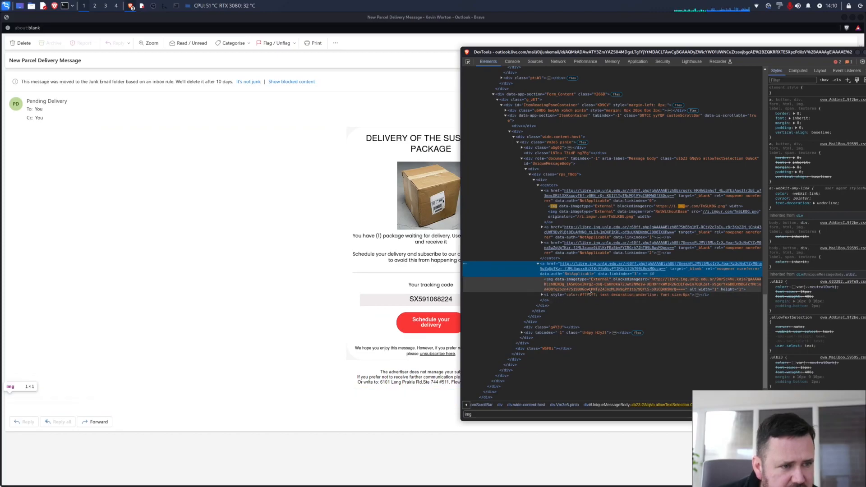
pyautogui.click(542, 243)
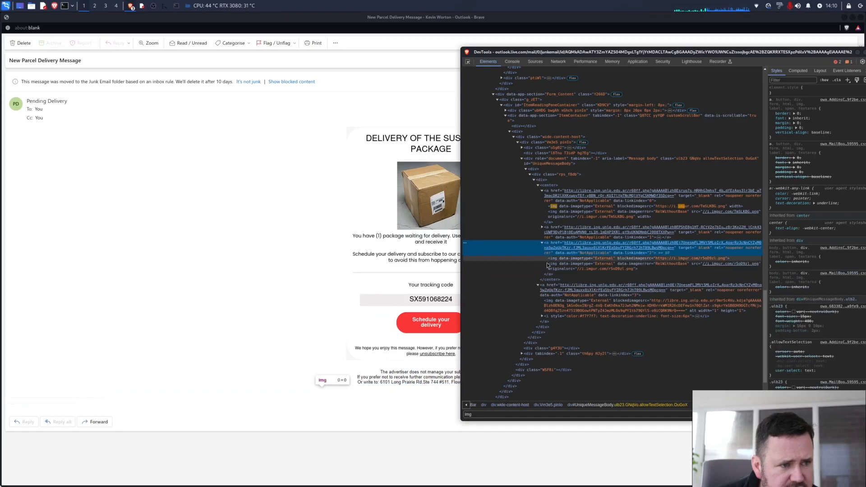
pyautogui.click(543, 228)
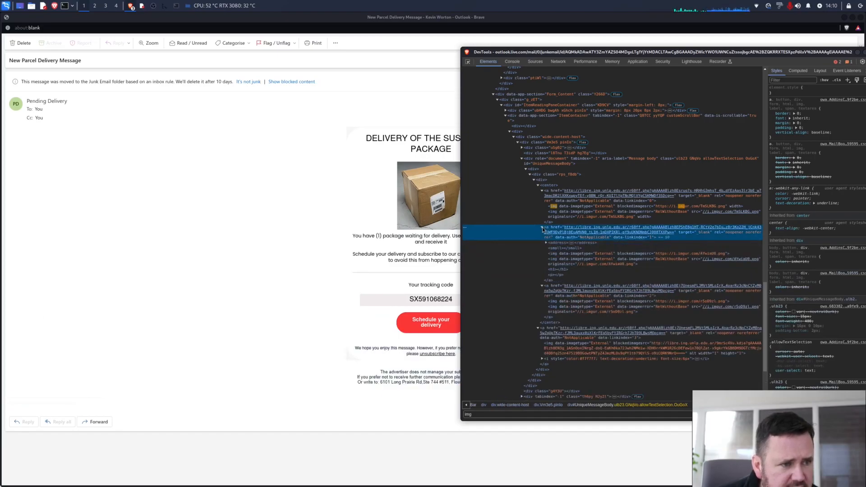
pyautogui.click(542, 228)
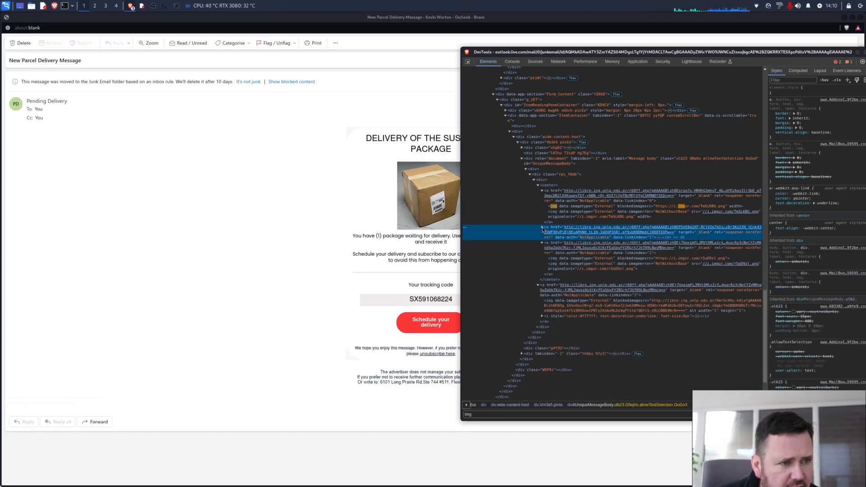
pyautogui.click(544, 244)
pyautogui.click(543, 244)
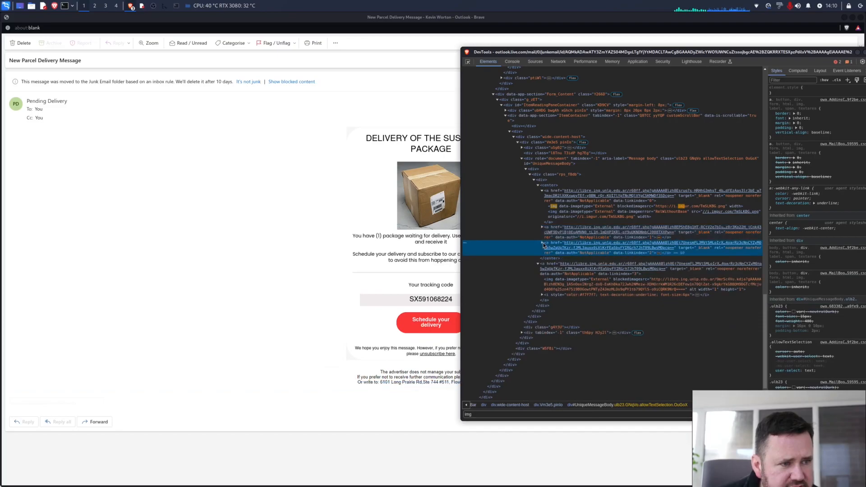
pyautogui.click(543, 296)
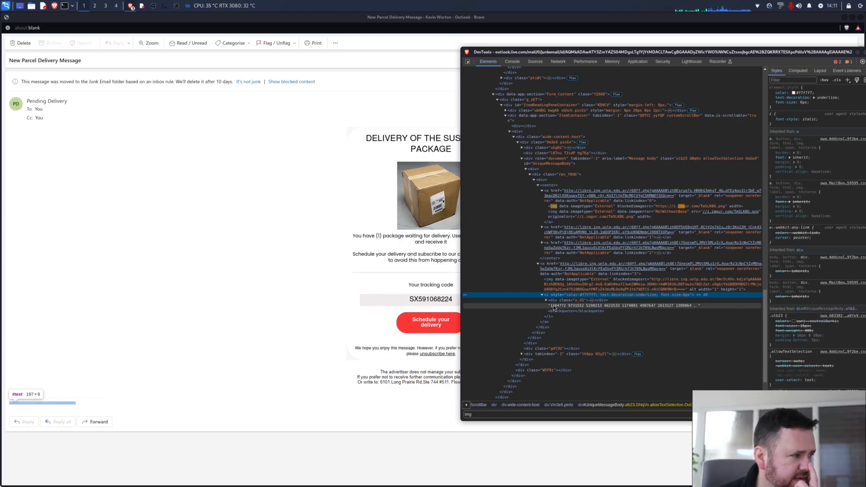
# Try to copy the hidden number string from the email's HTML to the second line of the notes, and clear that line
pyautogui.click(553, 307)
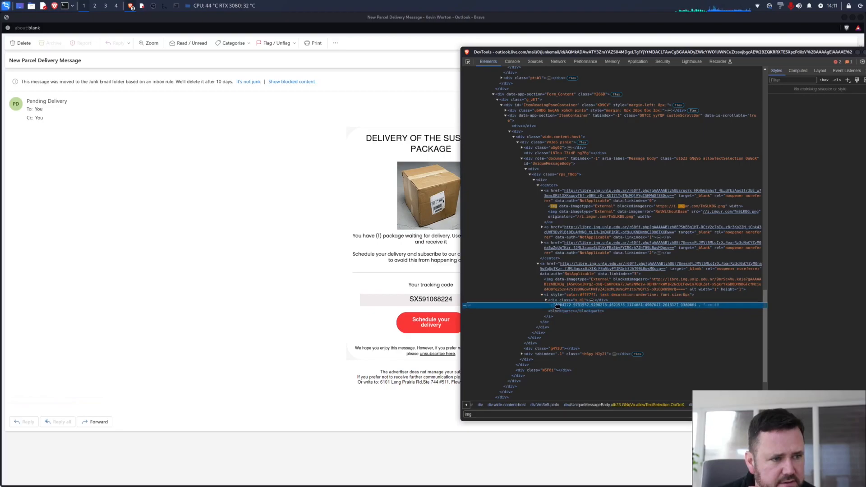
pyautogui.rightClick(554, 306)
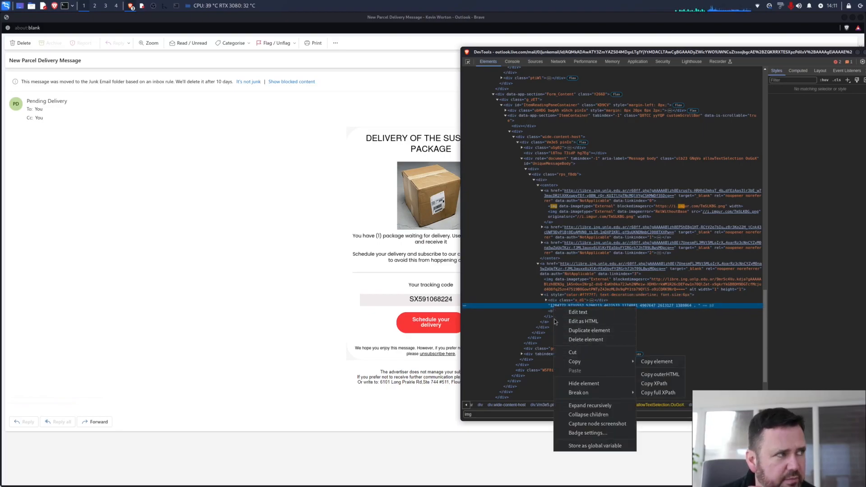
pyautogui.click(142, 6)
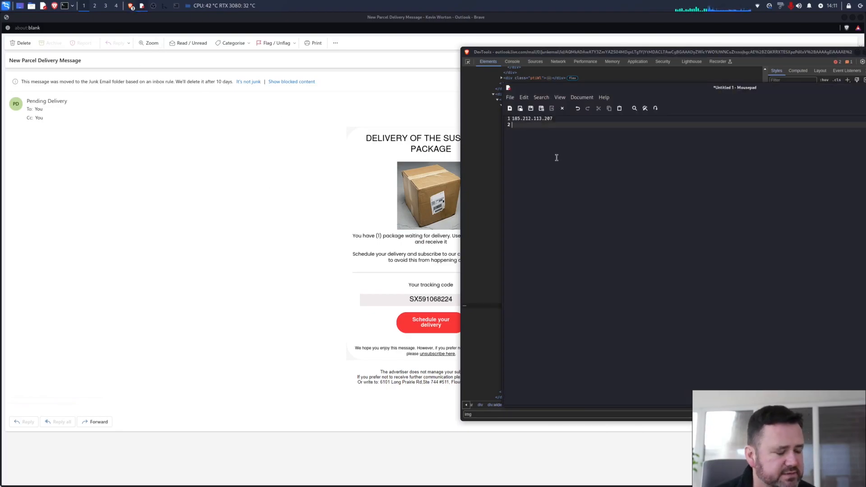
pyautogui.write('185.212.113.207')
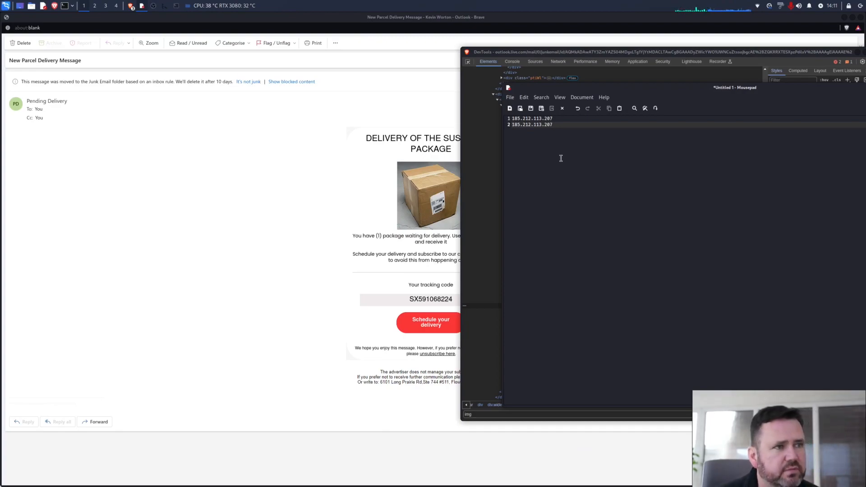
pyautogui.moveTo(553, 125); pyautogui.dragTo(505, 127)
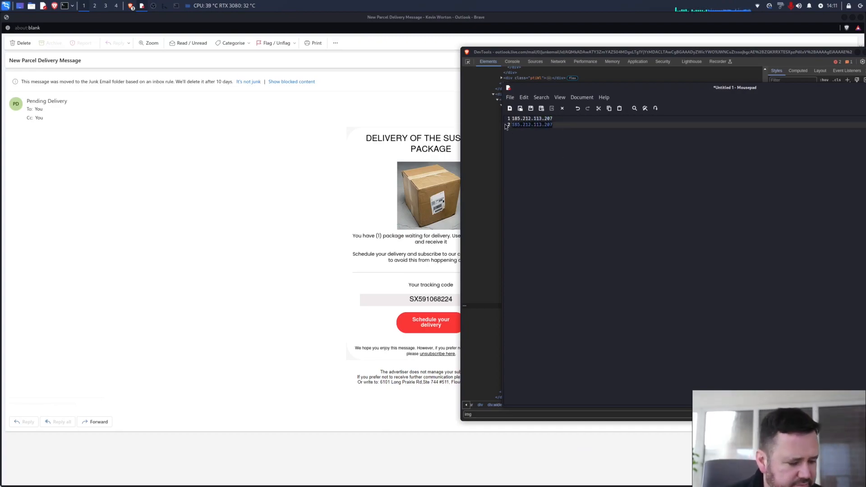
pyautogui.press('BackSpace')
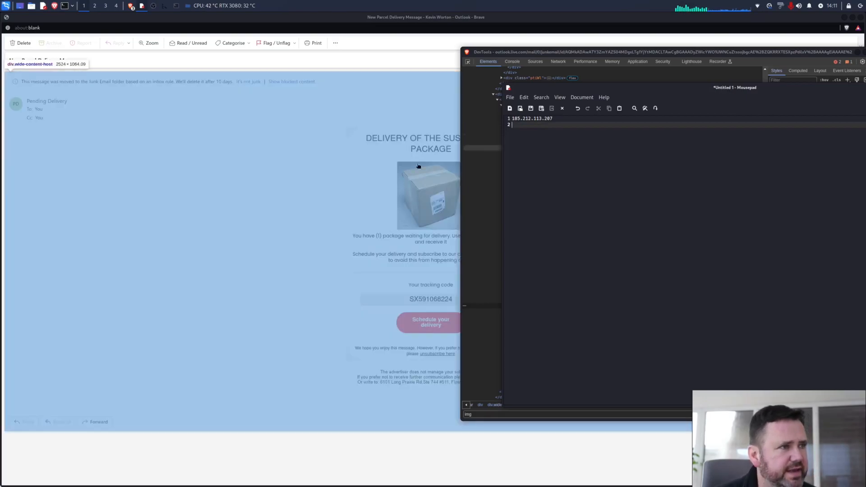
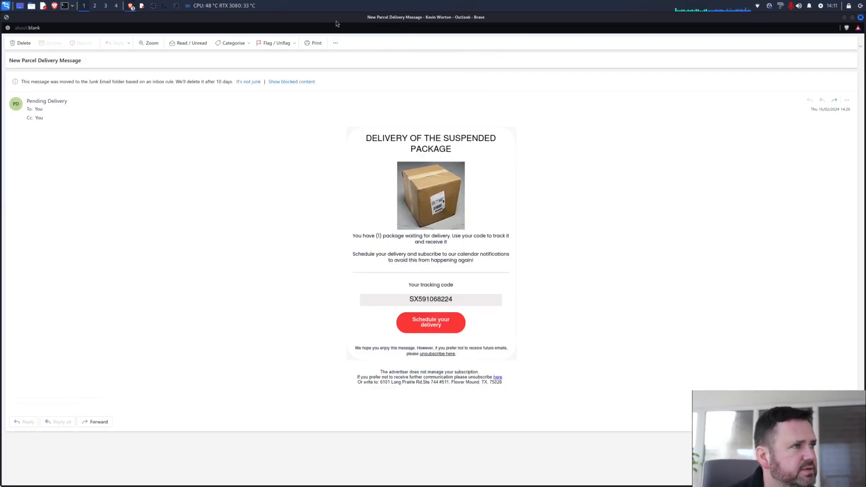
# Restore the email window to a smaller size and copy the hidden number string from the email's HTML
pyautogui.doubleClick(336, 20)
pyautogui.click(535, 52)
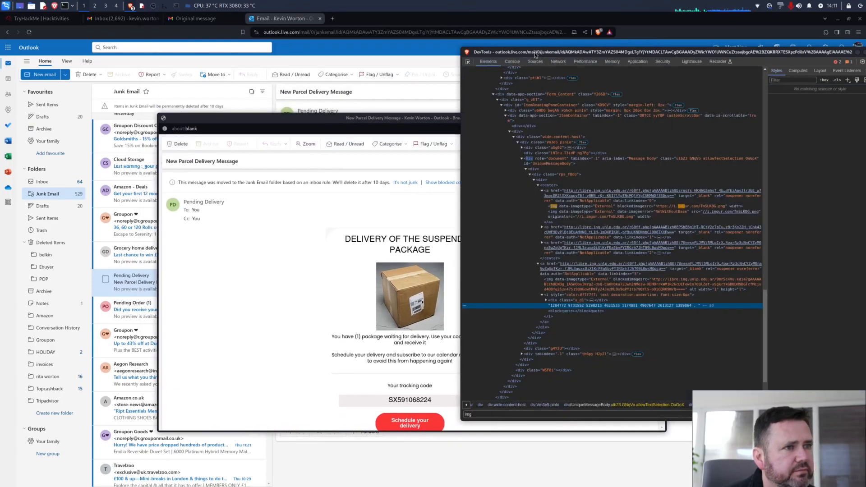
pyautogui.rightClick(593, 307)
pyautogui.moveTo(625, 358)
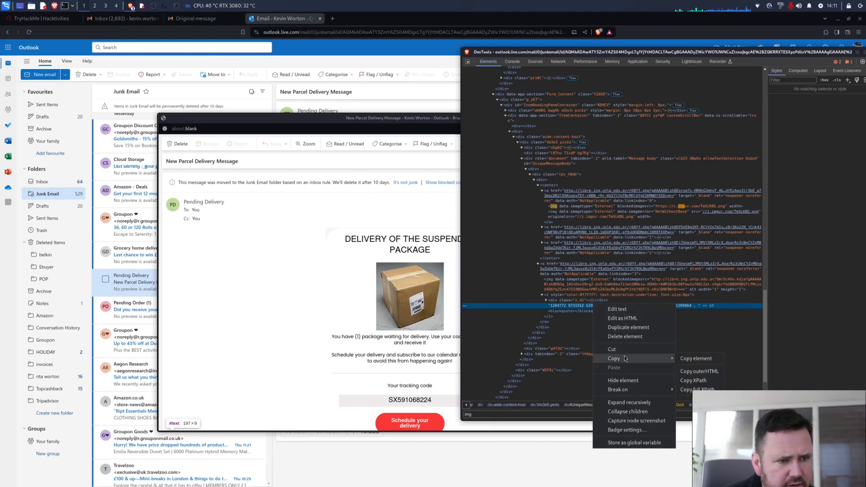
pyautogui.click(710, 359)
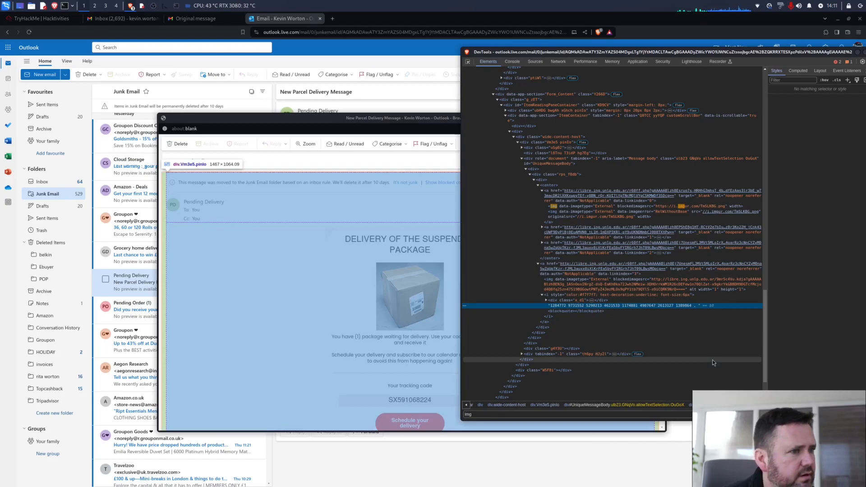
pyautogui.doubleClick(571, 306)
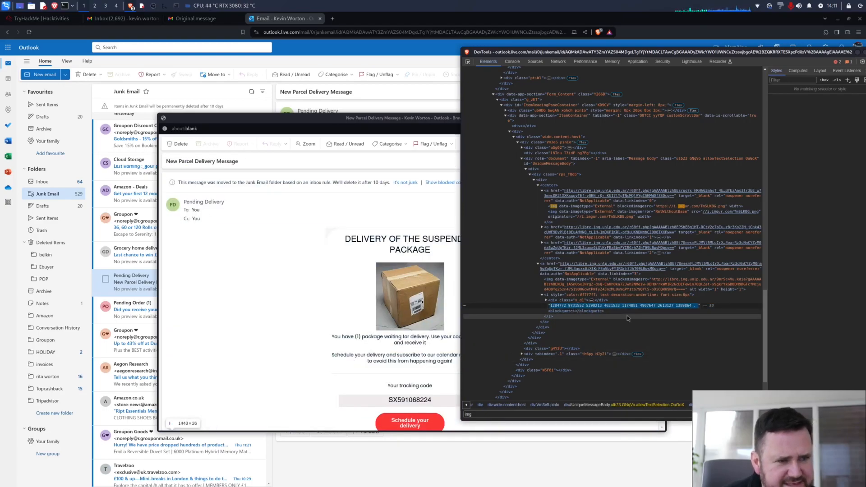
pyautogui.rightClick(662, 306)
pyautogui.click(663, 321)
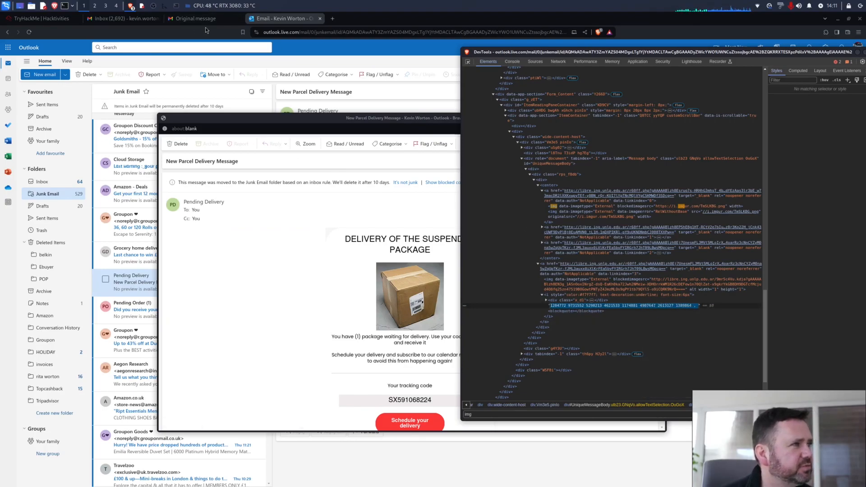
# Paste the hidden number string on the second line of the Mousepad notes and remove its trailing comma
pyautogui.click(142, 6)
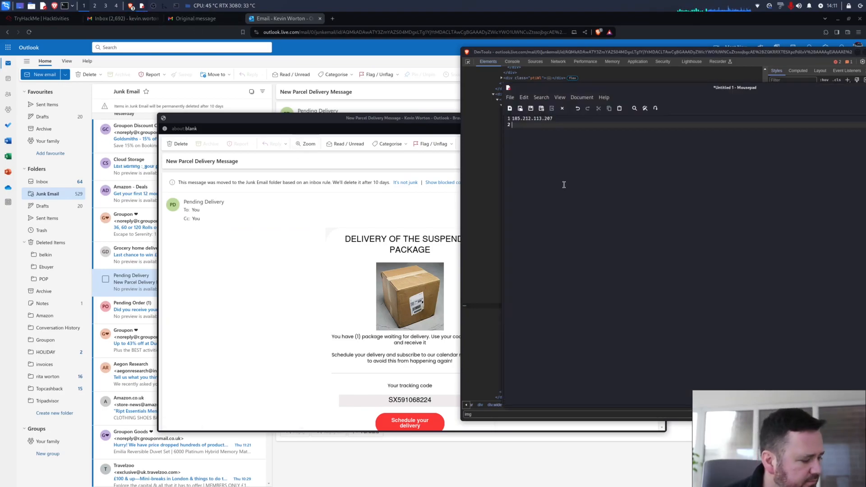
pyautogui.hotkey('ctrl', 'v')
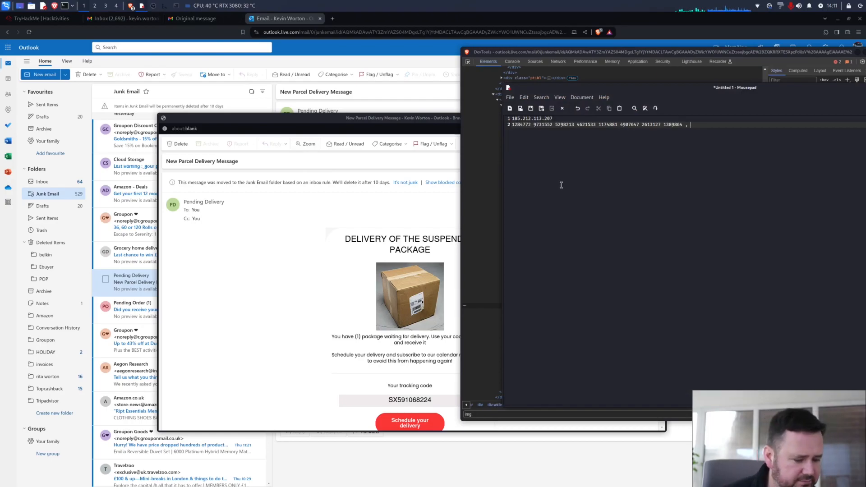
pyautogui.press('BackSpace')
pyautogui.press('BackSpace')
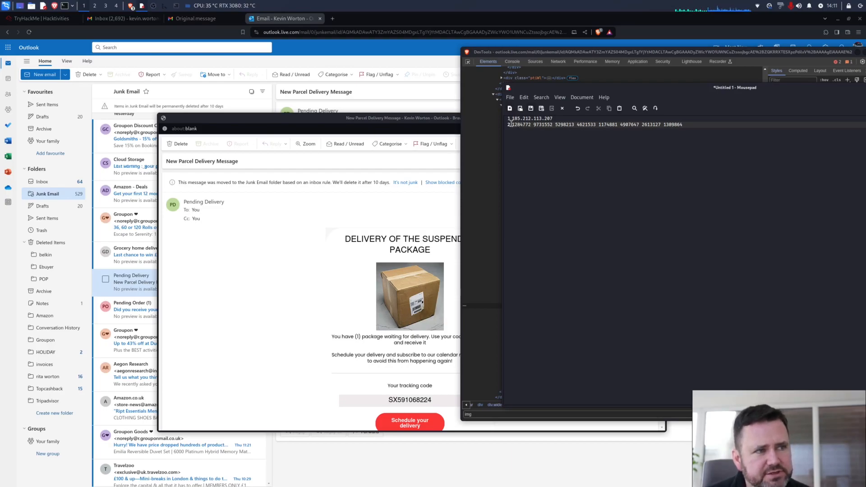
# Copy the number string on the second line of the Mousepad notes
pyautogui.moveTo(512, 124); pyautogui.dragTo(684, 125)
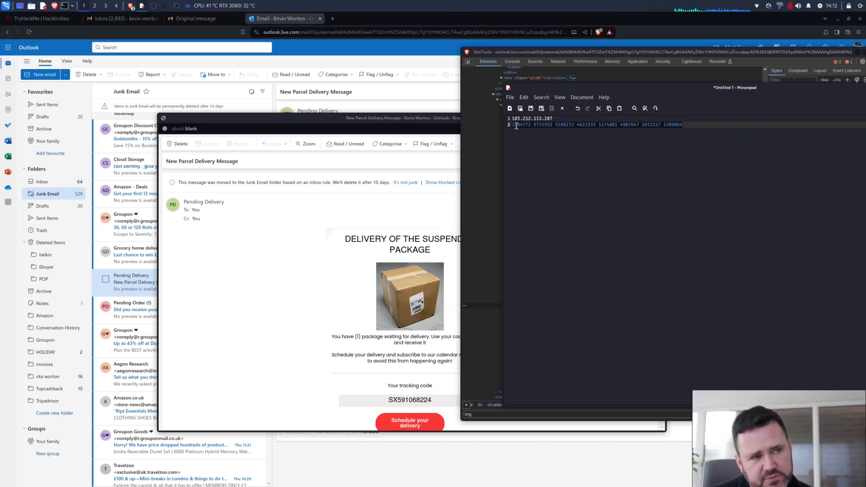
pyautogui.rightClick(645, 127)
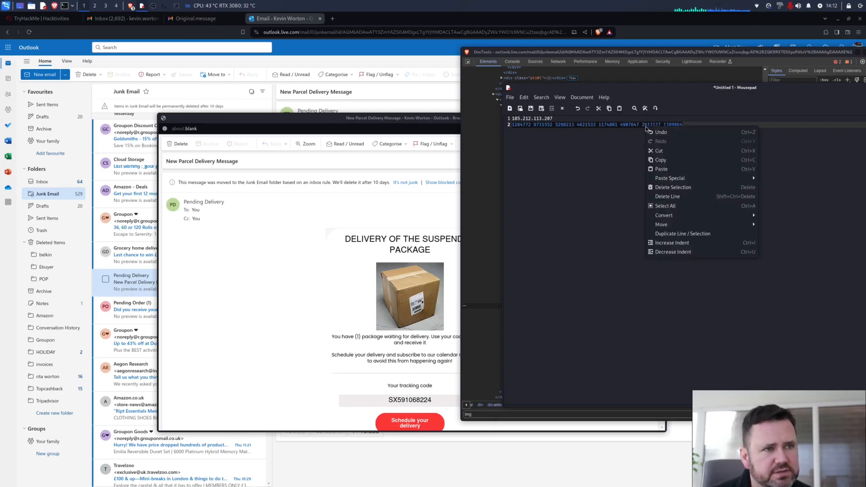
pyautogui.click(662, 162)
pyautogui.click(538, 118)
pyautogui.click(543, 124)
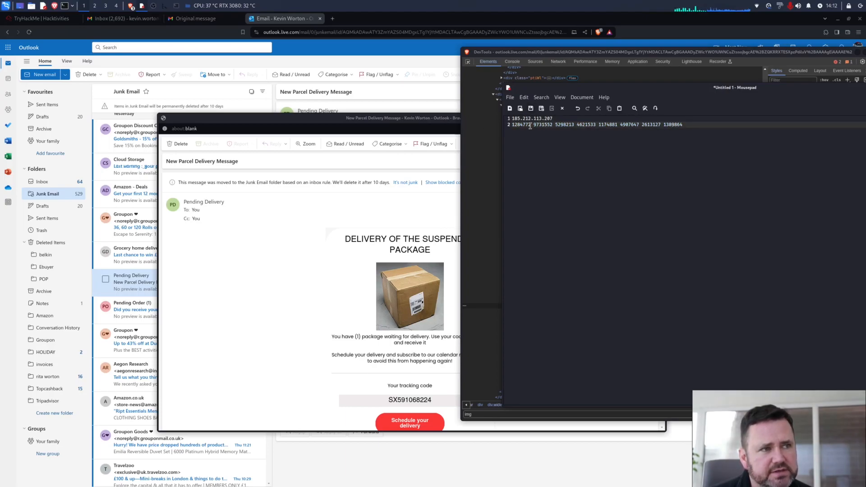
# Close the separate email window and move the notes window over the main Outlook page
pyautogui.moveTo(400, 117); pyautogui.dragTo(323, 131)
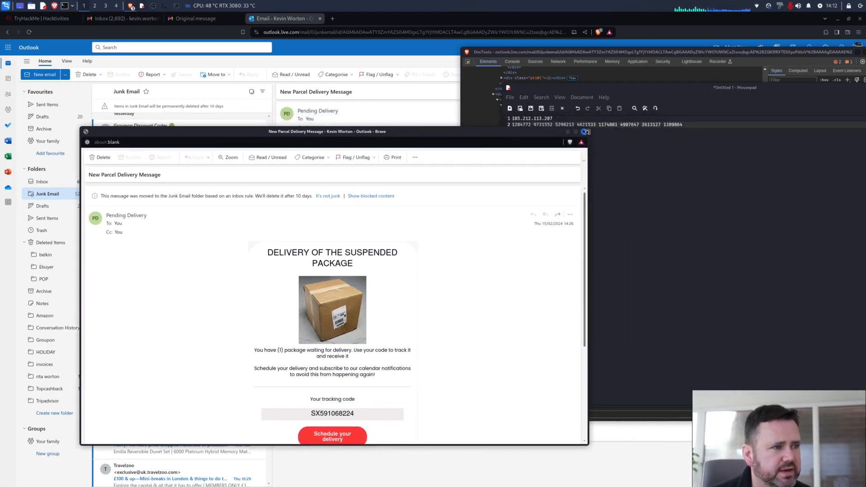
pyautogui.click(584, 132)
pyautogui.moveTo(653, 89); pyautogui.dragTo(475, 100)
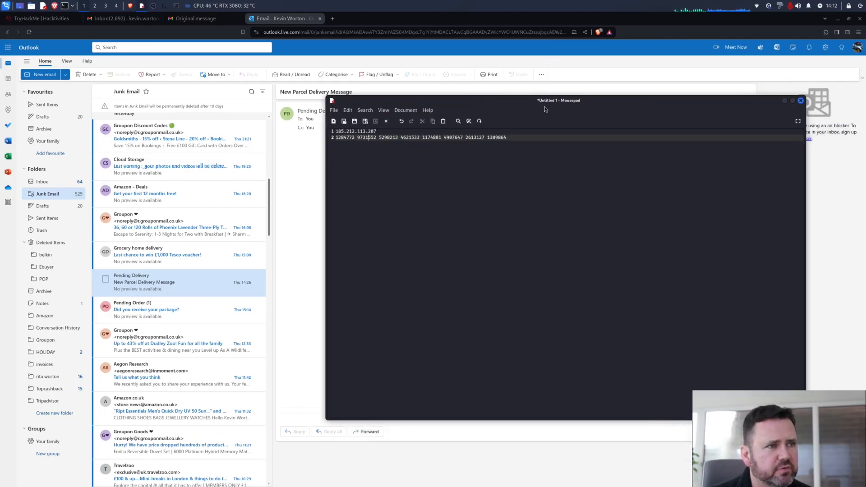
# Create a new Outlook mail rule named "block delivery email"
pyautogui.click(542, 74)
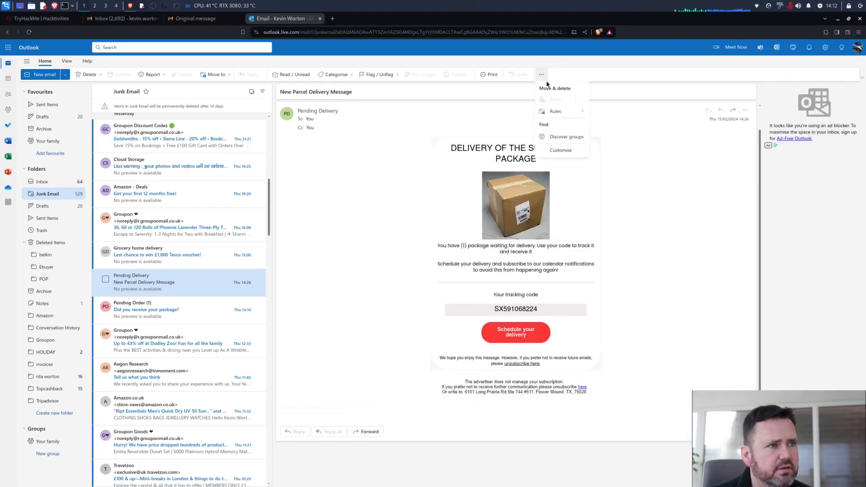
pyautogui.moveTo(559, 111)
pyautogui.click(618, 127)
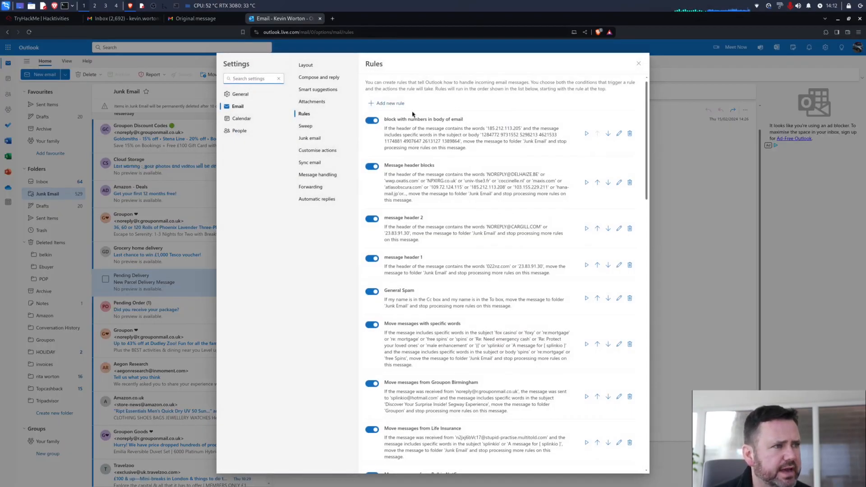
pyautogui.click(385, 104)
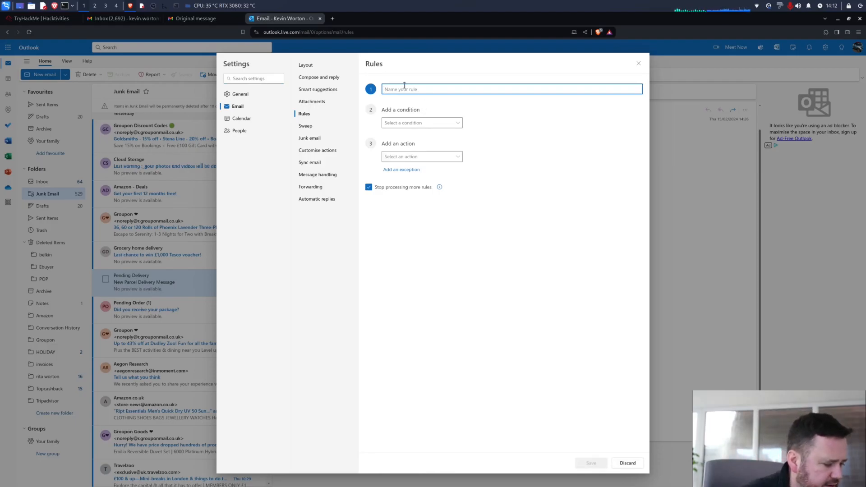
pyautogui.write('block delivery email')
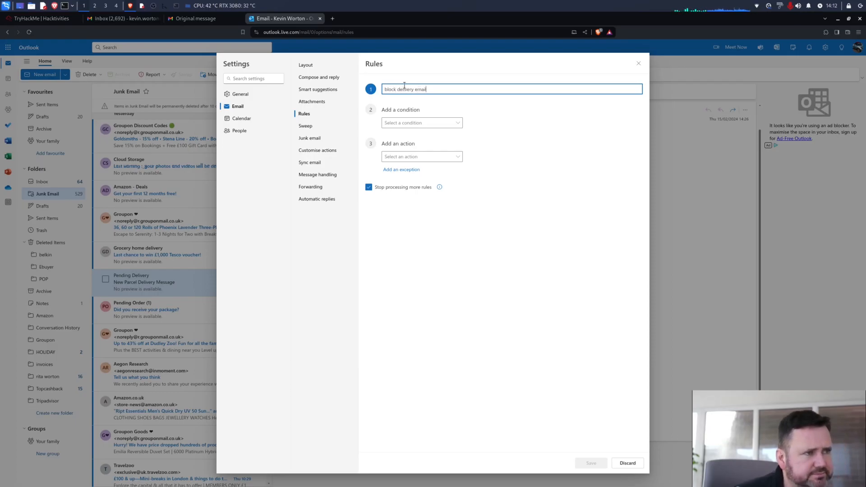
# Add a "Message header includes" condition to the rule with the IP address 185.212.113.207 copied from the Mousepad notes
pyautogui.click(407, 125)
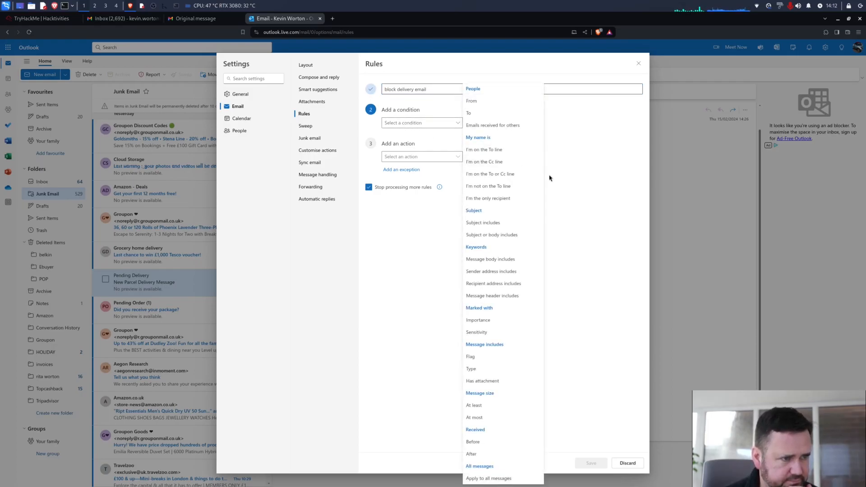
pyautogui.click(482, 295)
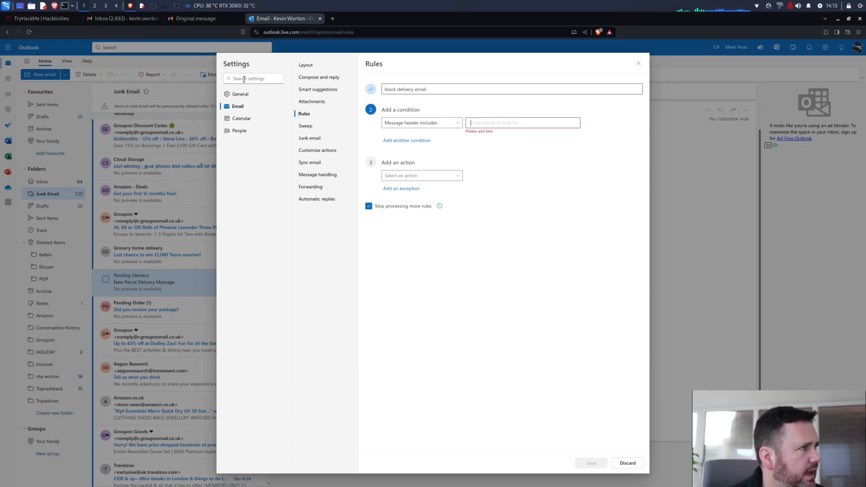
pyautogui.click(141, 5)
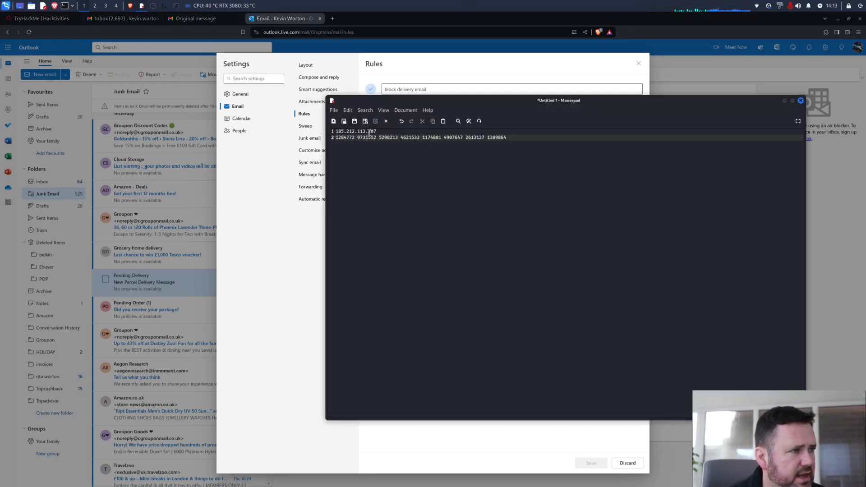
pyautogui.moveTo(377, 132); pyautogui.dragTo(334, 132)
pyautogui.rightClick(341, 133)
pyautogui.click(355, 165)
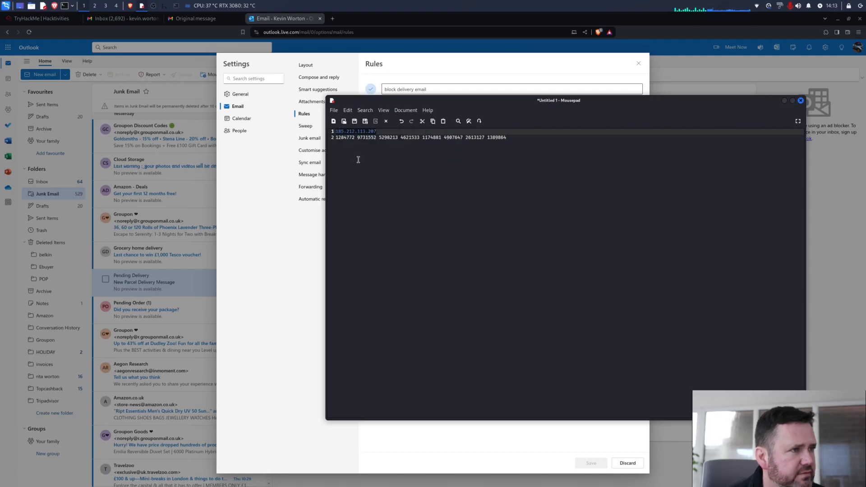
pyautogui.click(453, 71)
pyautogui.click(504, 121)
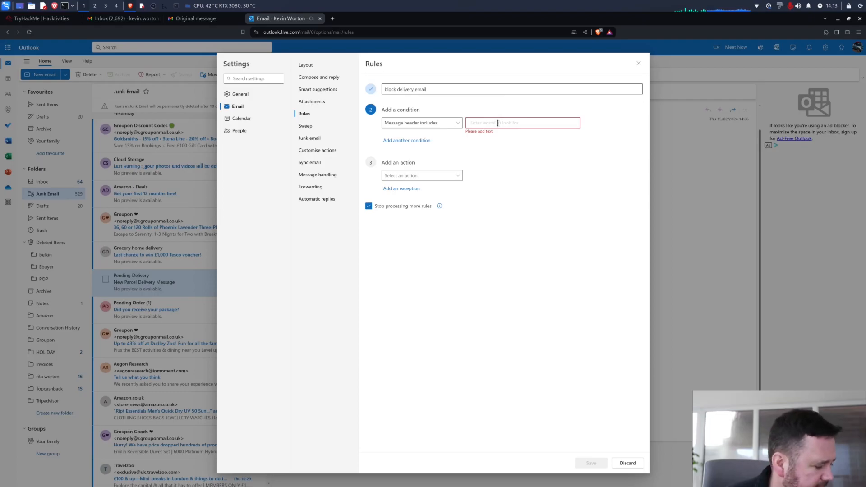
pyautogui.hotkey('ctrl', 'v')
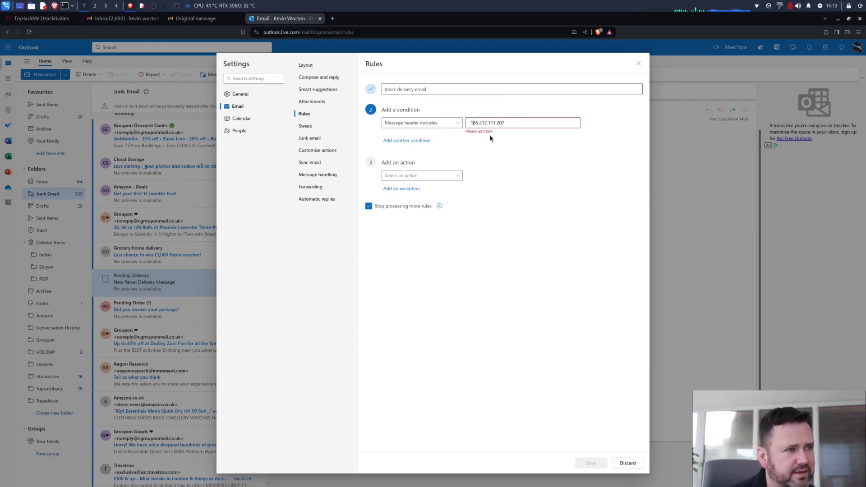
pyautogui.press('Left')
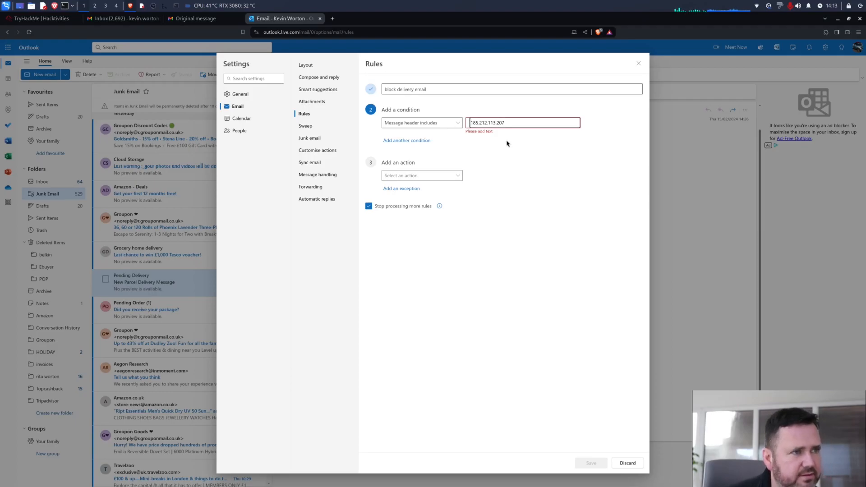
pyautogui.press('Return')
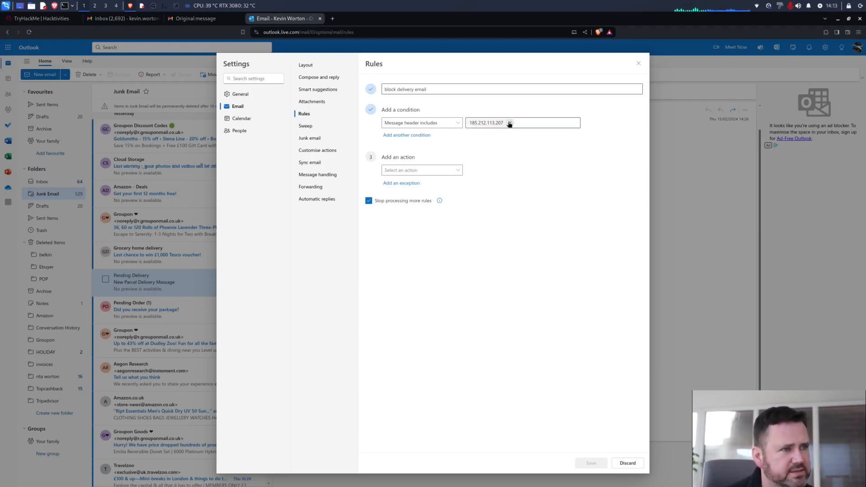
pyautogui.click(412, 135)
pyautogui.click(458, 137)
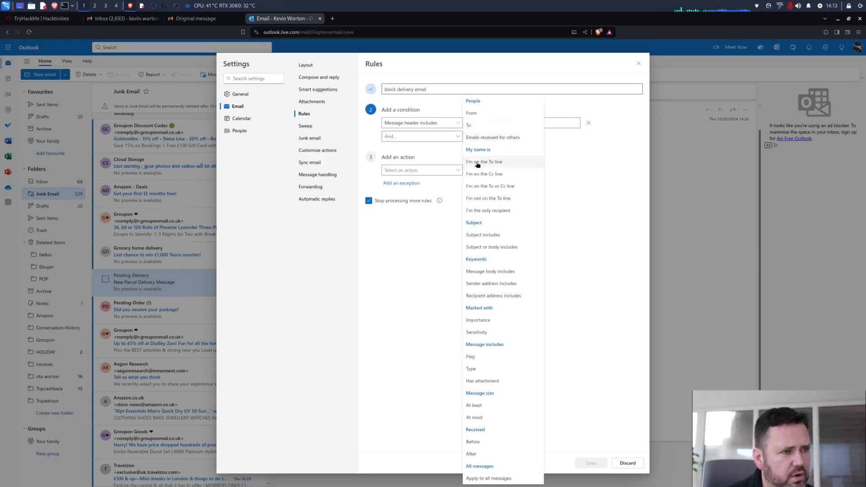
pyautogui.click(499, 247)
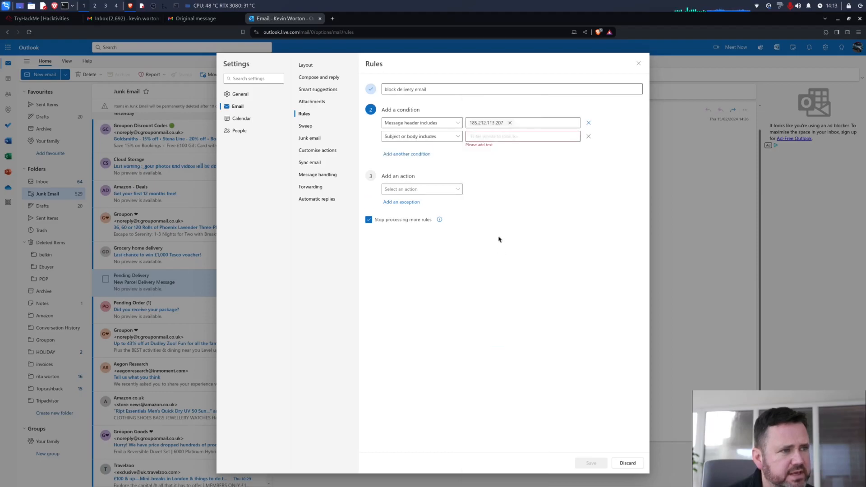
pyautogui.click(143, 6)
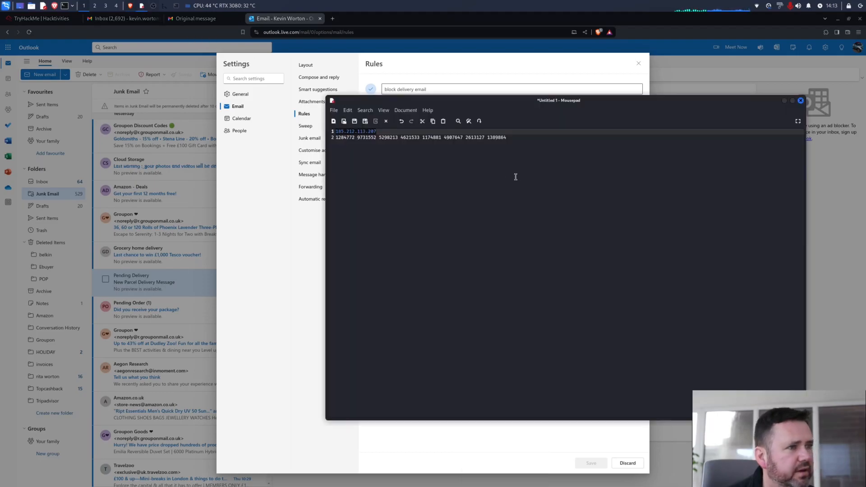
pyautogui.moveTo(509, 138); pyautogui.dragTo(337, 136)
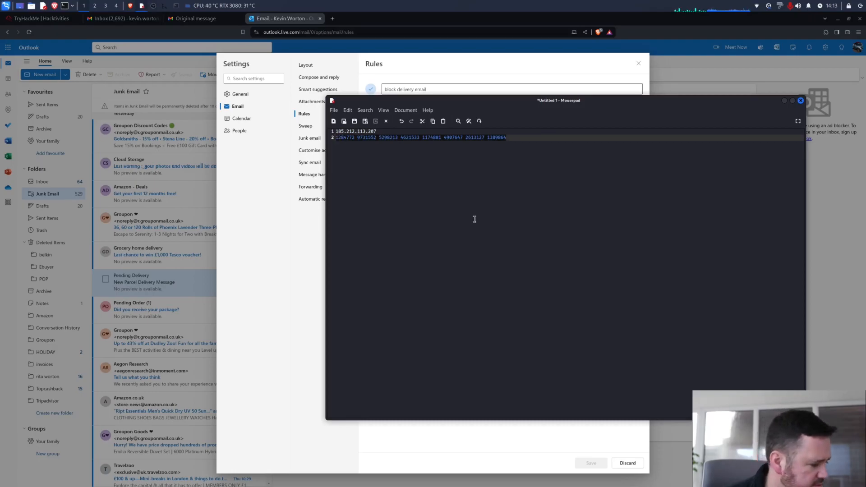
pyautogui.moveTo(511, 100); pyautogui.dragTo(485, 279)
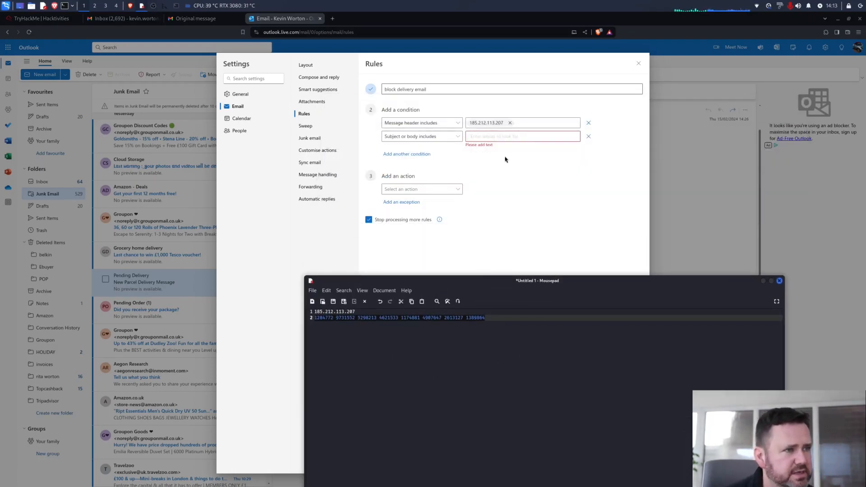
pyautogui.click(483, 136)
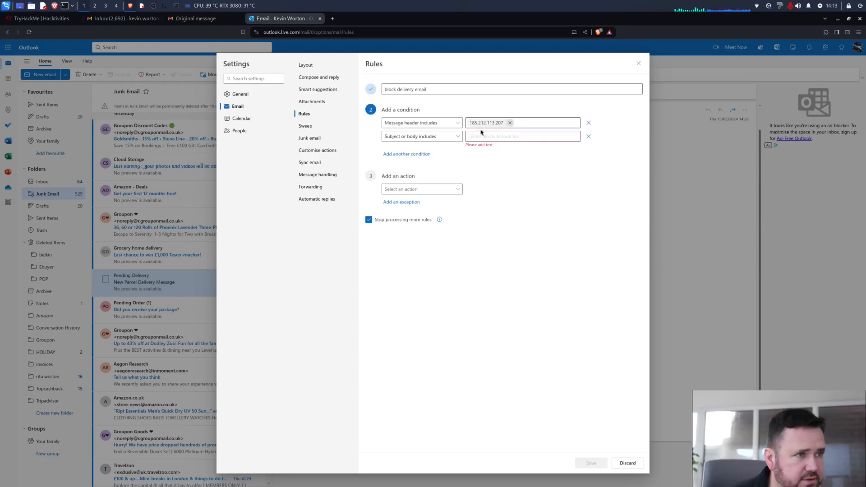
pyautogui.hotkey('ctrl', 'v')
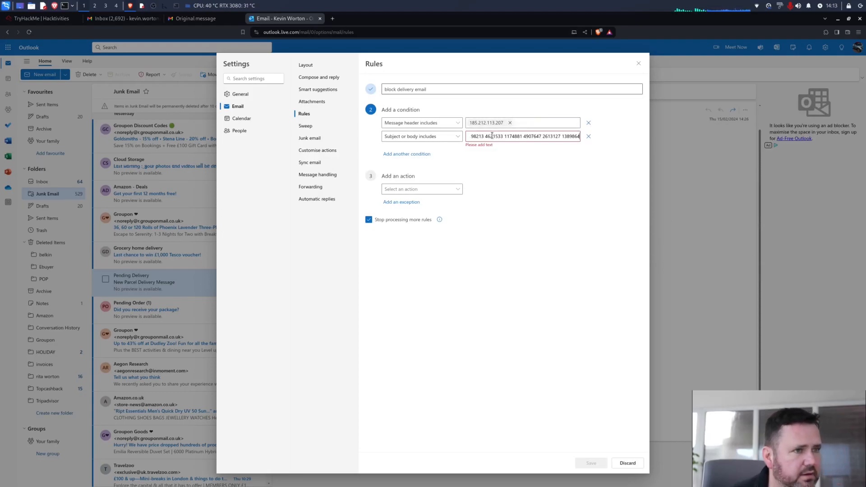
# Insert a comma after 1284772 in the pasted string, remove it again, and confirm the whole string as one keyword
pyautogui.press('Left')
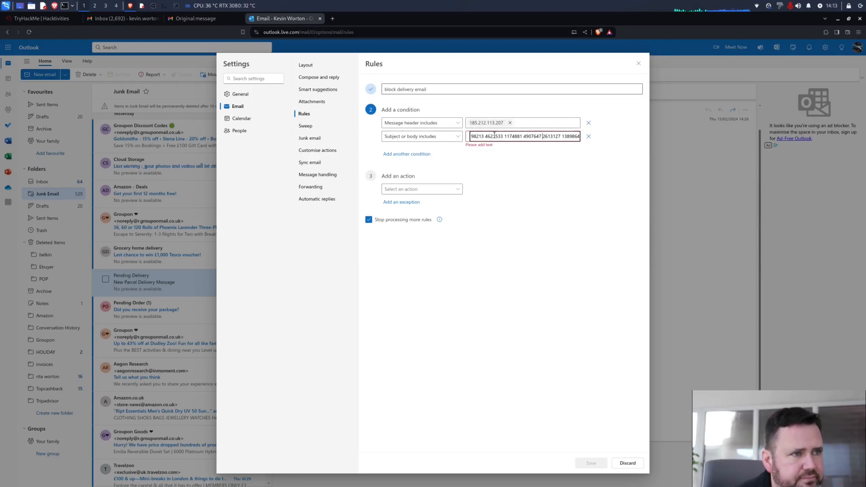
pyautogui.press('Left')
pyautogui.press('Left')
pyautogui.press('Left')
pyautogui.press('Left')
pyautogui.press('Left')
pyautogui.press('Left')
pyautogui.press('Left')
pyautogui.press('Left')
pyautogui.press('Left')
pyautogui.press('Left')
pyautogui.press('Left')
pyautogui.press('Left')
pyautogui.press('Left')
pyautogui.press('Left')
pyautogui.press('Left')
pyautogui.press('Left')
pyautogui.press('Left')
pyautogui.press('Left')
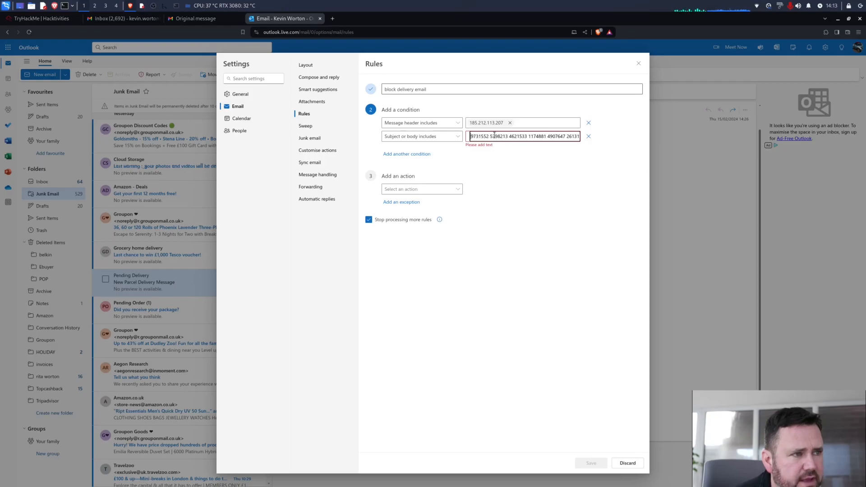
pyautogui.press('Right')
pyautogui.write(',')
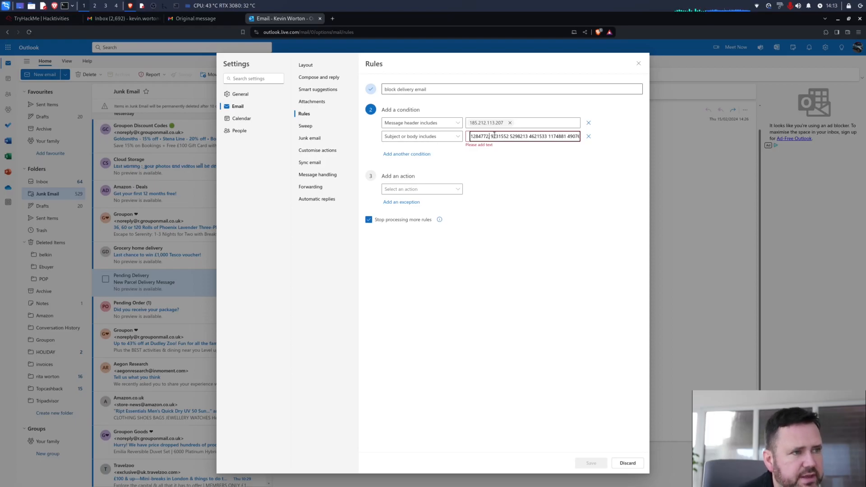
pyautogui.press('BackSpace')
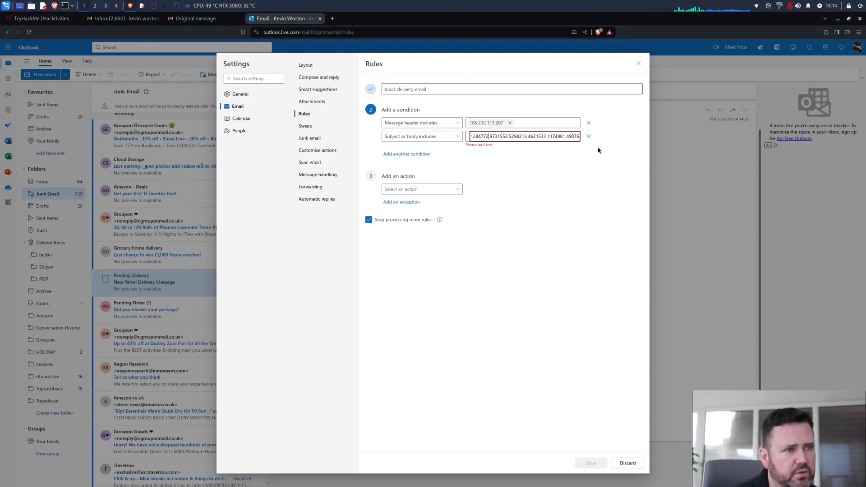
pyautogui.press('Return')
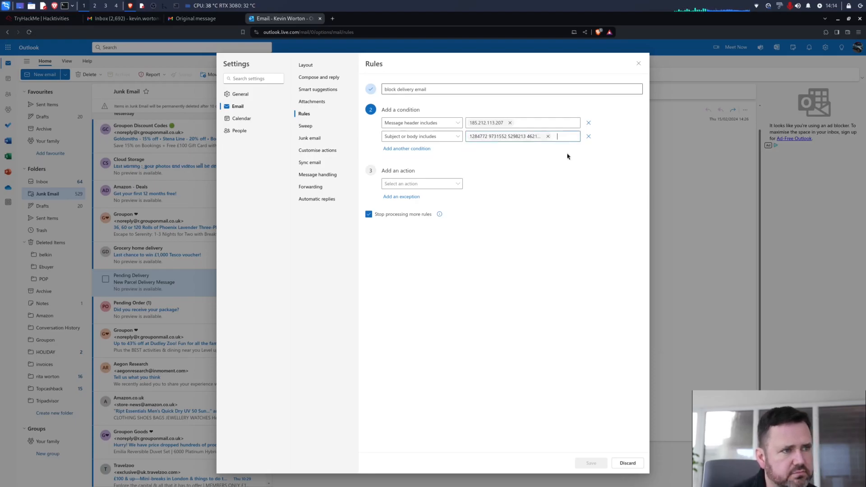
pyautogui.click(569, 171)
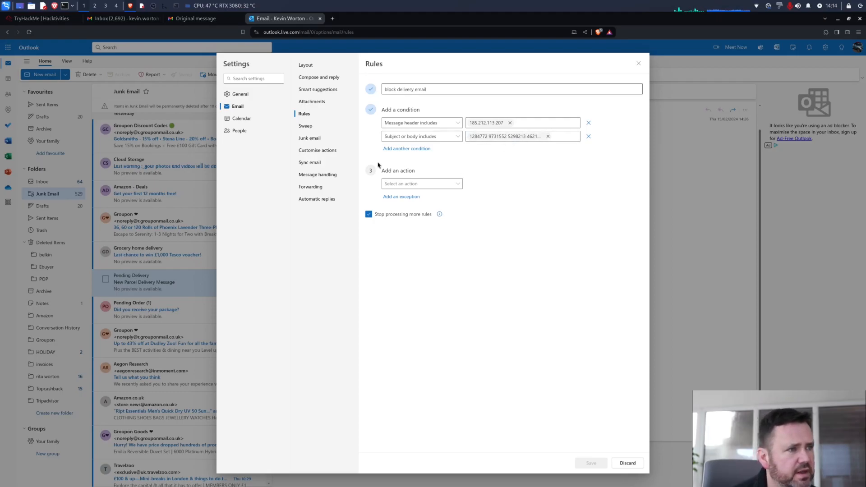
# Set the rule's action to Mark as Junk and save the rule
pyautogui.click(398, 184)
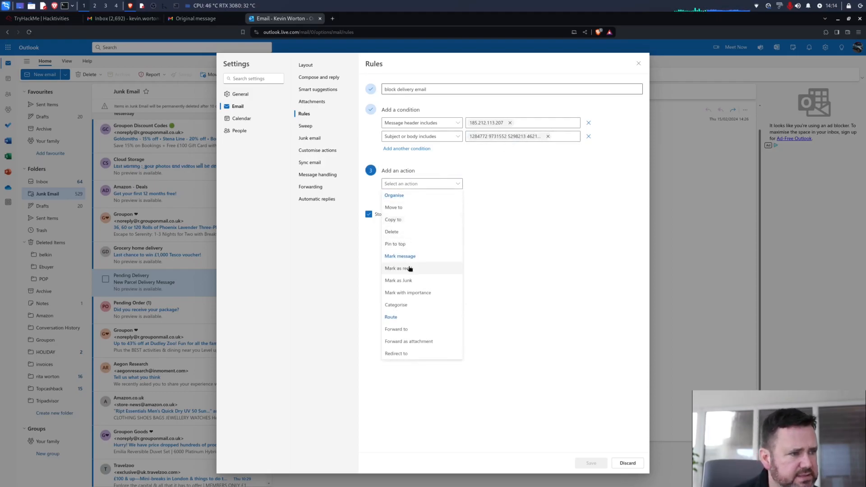
pyautogui.click(406, 280)
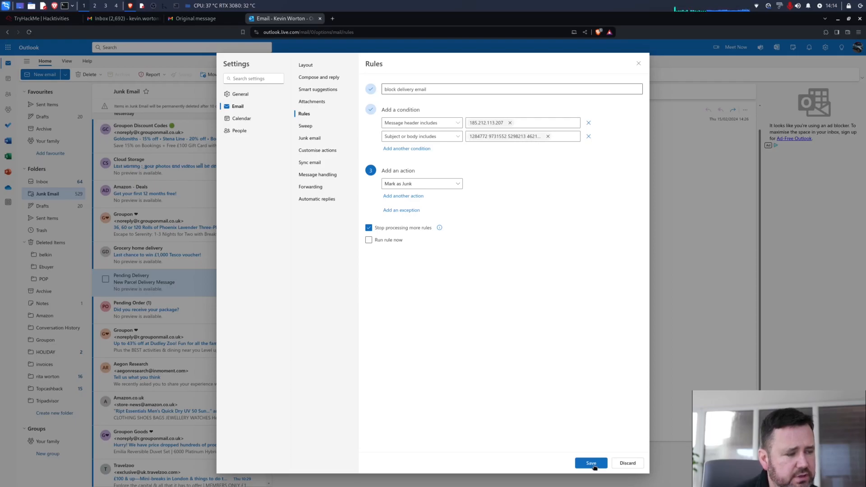
pyautogui.click(591, 464)
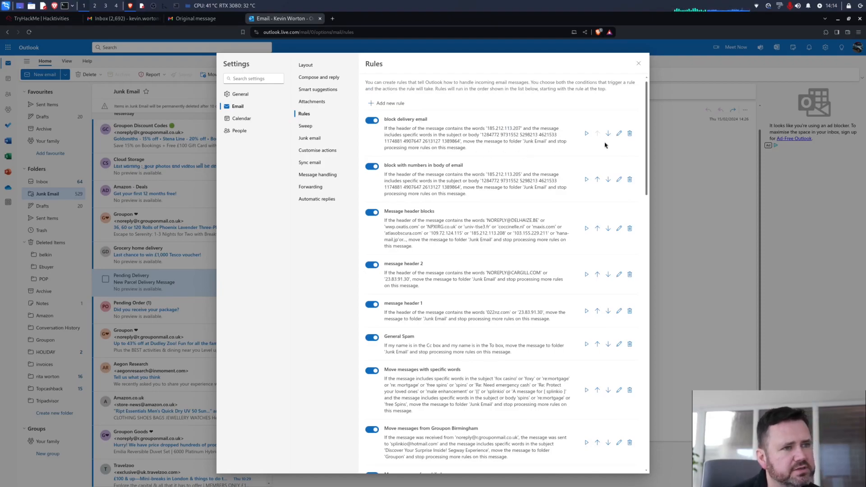
# Close the rules settings and switch to the Gmail inbox
pyautogui.click(638, 63)
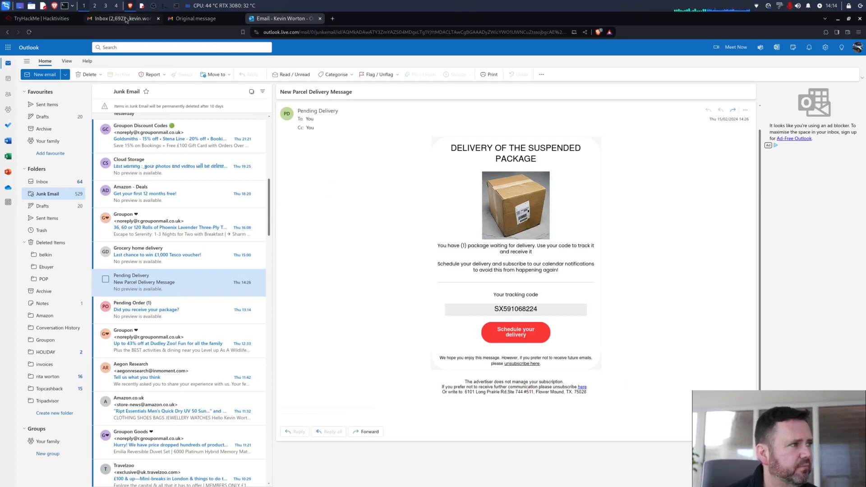
pyautogui.click(147, 22)
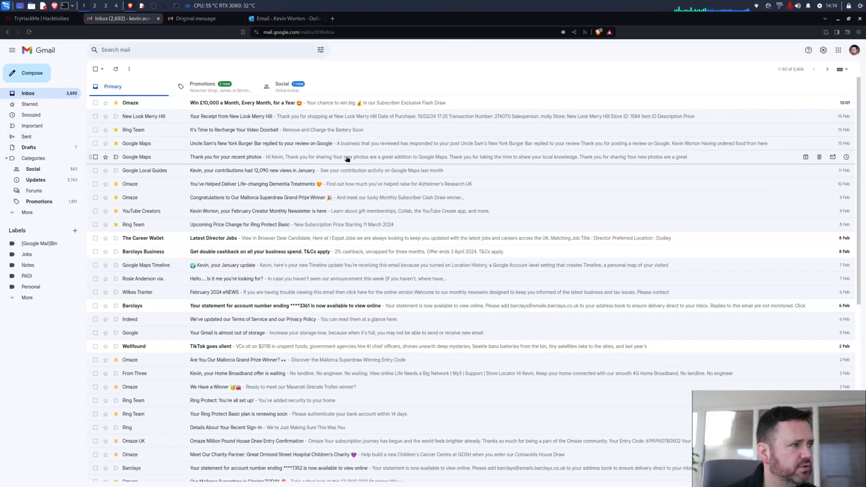
# Open the Ring email "It's Time to Recharge Your Video Doorbell", examine its original message headers and authentication details, and close the original message
pyautogui.click(246, 130)
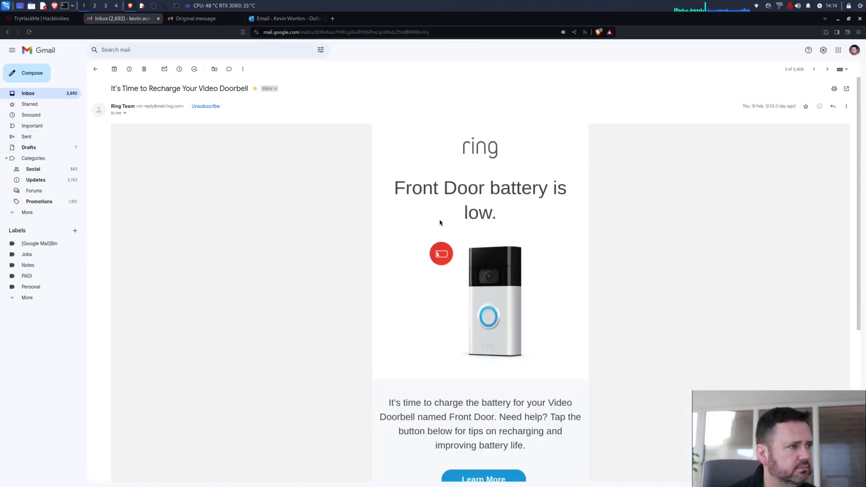
pyautogui.click(846, 107)
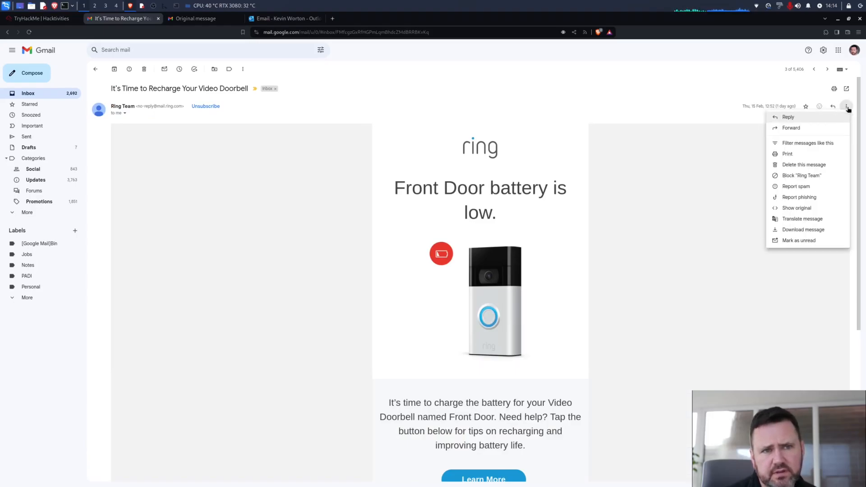
pyautogui.click(809, 209)
pyautogui.scroll(-3, 391, 276)
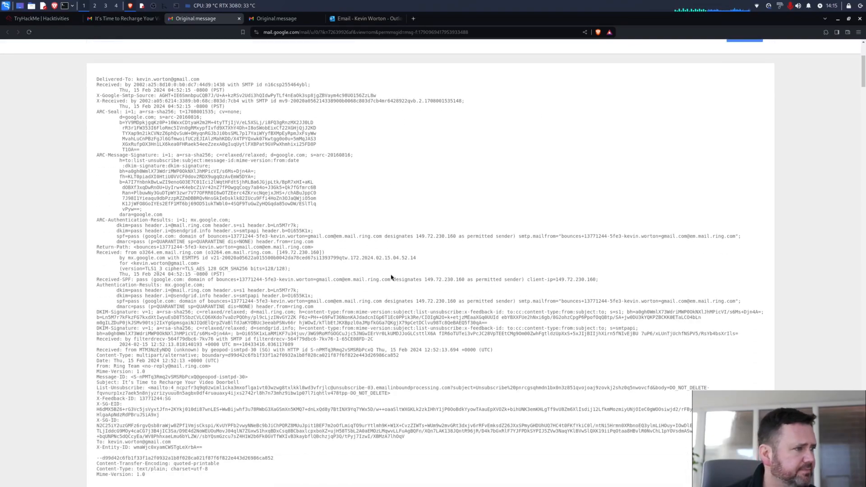
pyautogui.moveTo(164, 235)
pyautogui.mouseDown()
pyautogui.moveTo(587, 298)
pyautogui.moveTo(565, 326)
pyautogui.mouseUp()
pyautogui.scroll(3, 340, 365)
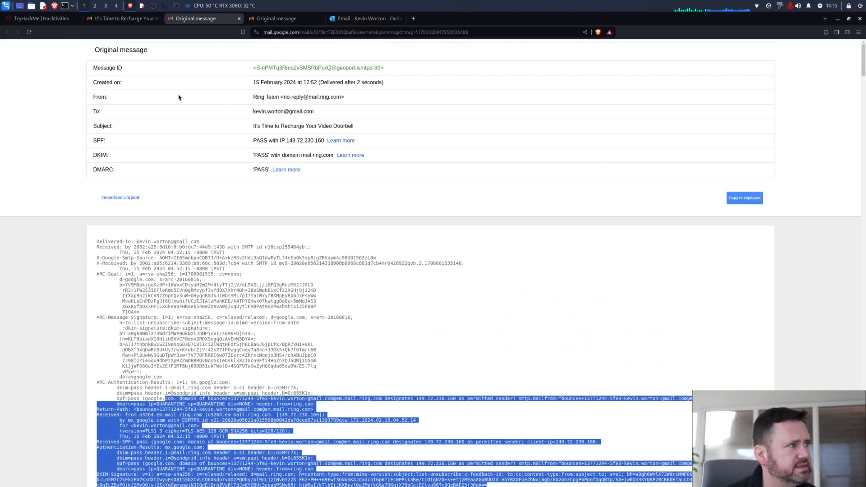
pyautogui.click(239, 18)
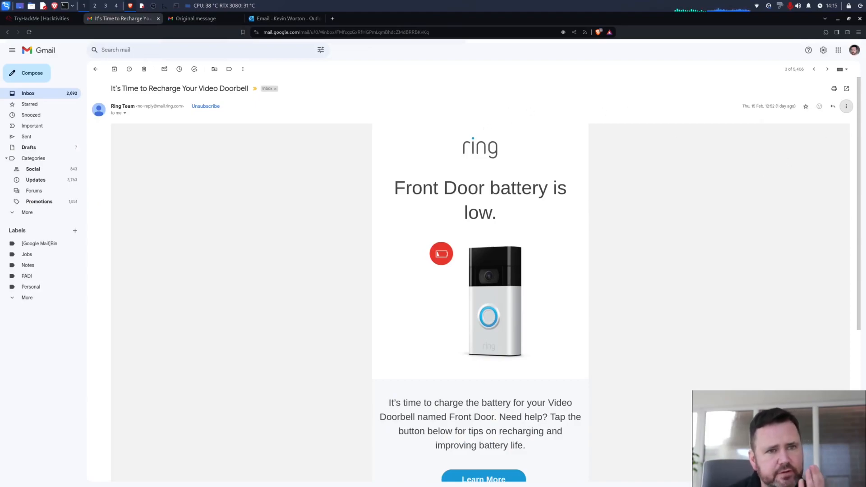
# Open the filter form for messages like the Ring email to view its criteria, and dismiss it without creating a filter
pyautogui.click(846, 107)
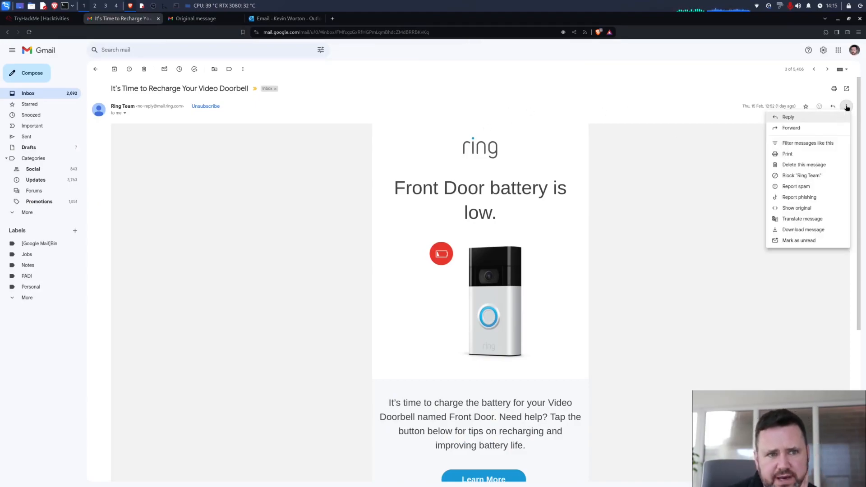
pyautogui.click(808, 144)
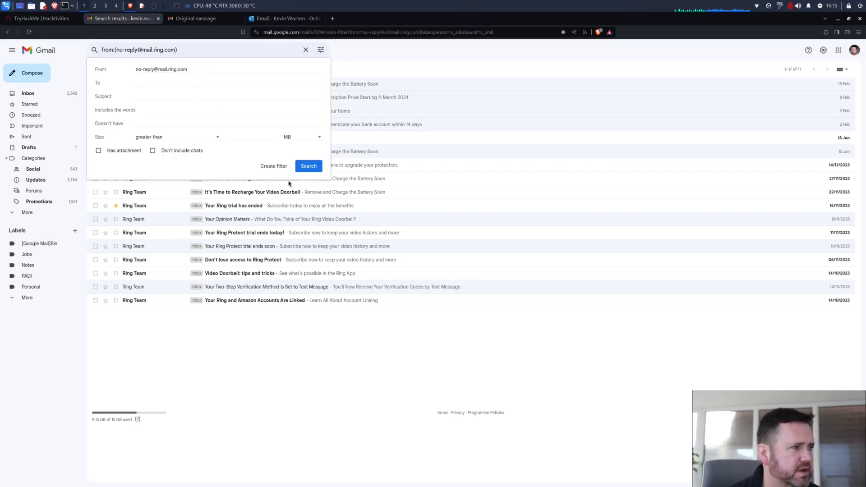
pyautogui.click(231, 395)
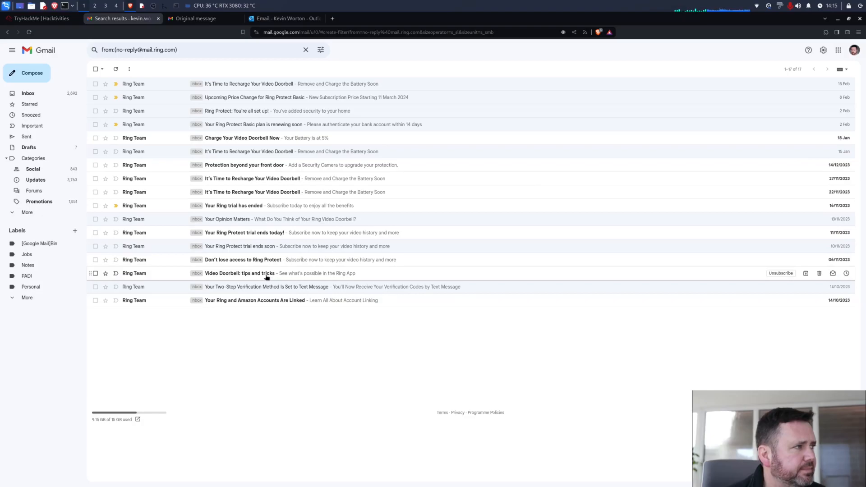
# Switch to the TryHackMe Learn page and look through the available learning paths
pyautogui.click(301, 21)
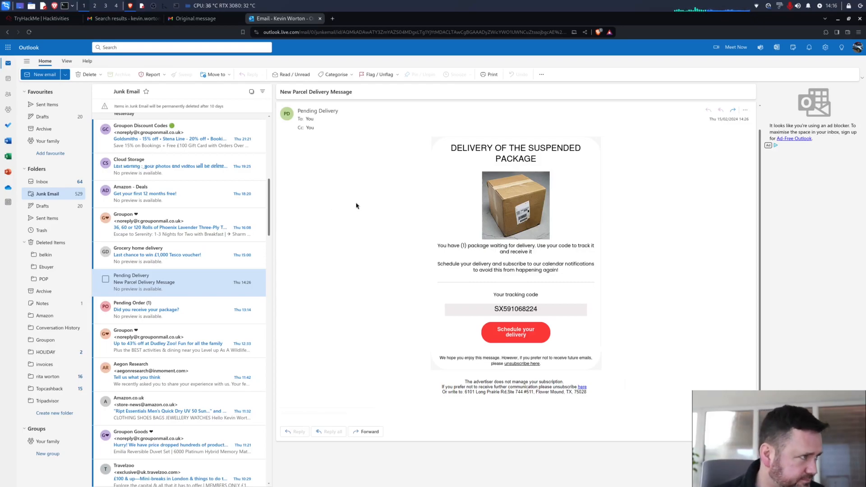
pyautogui.click(43, 19)
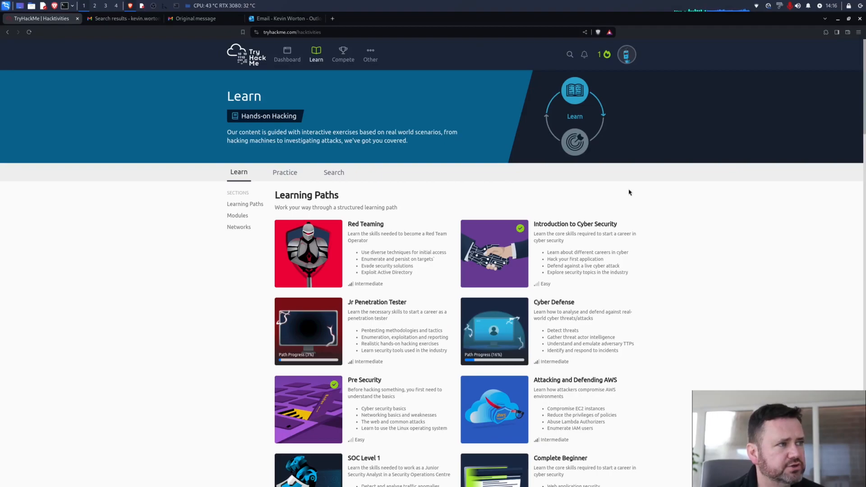
pyautogui.scroll(-3, 629, 192)
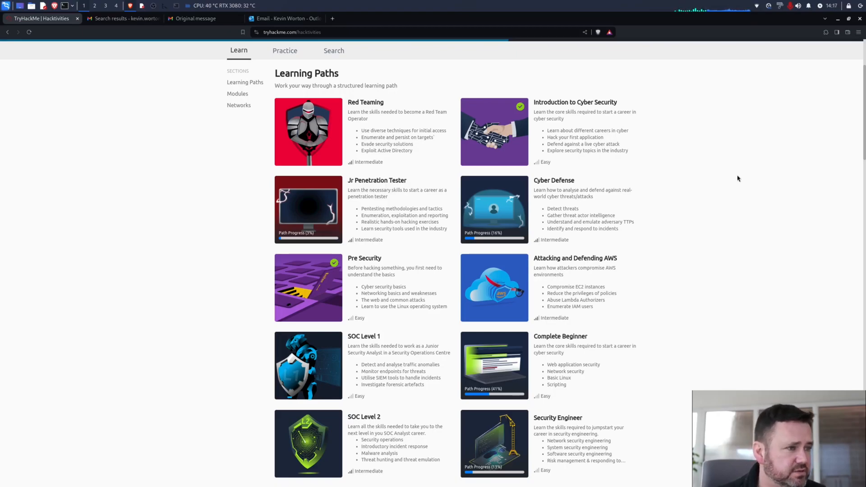
pyautogui.scroll(-2, 733, 180)
pyautogui.scroll(2, 728, 180)
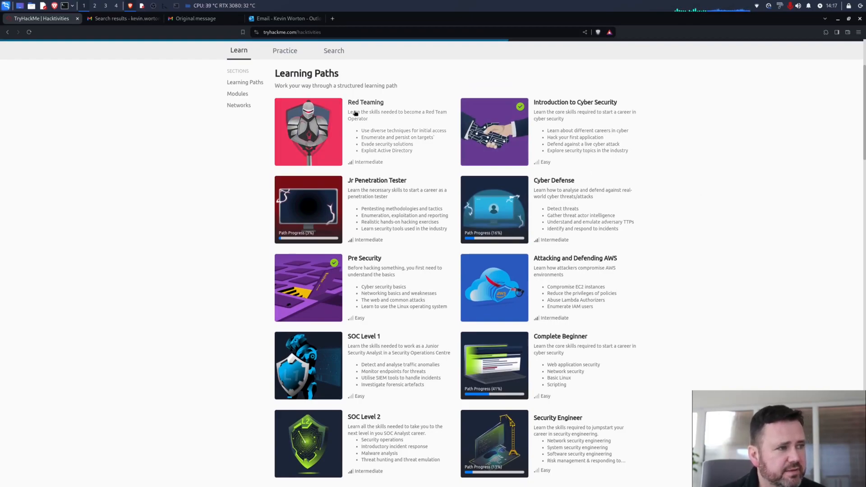
pyautogui.scroll(-3, 661, 166)
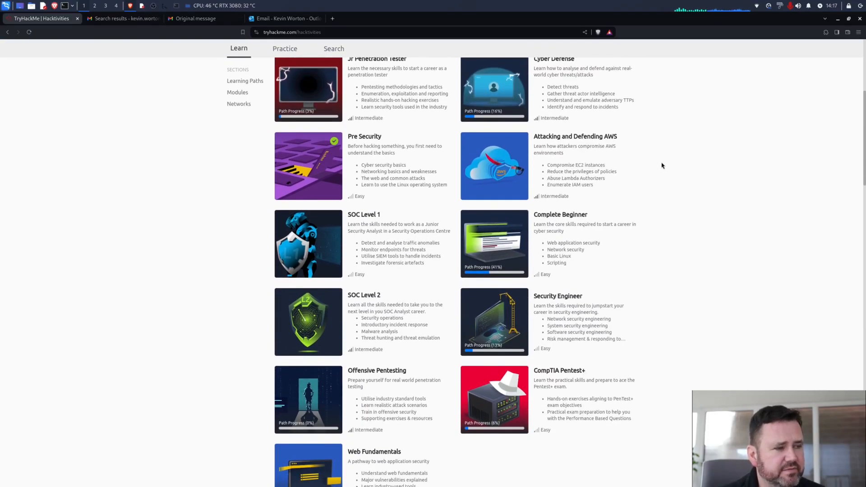
pyautogui.scroll(-2, 663, 164)
pyautogui.scroll(8, 663, 167)
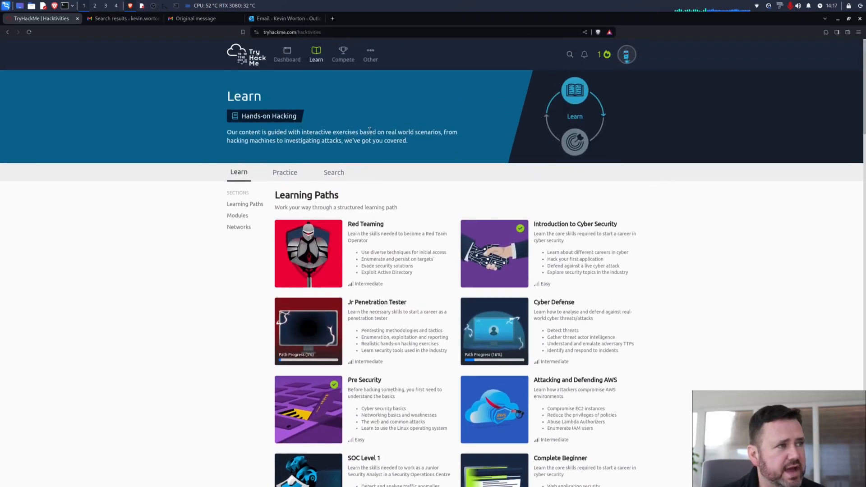
pyautogui.scroll(-3, 544, 207)
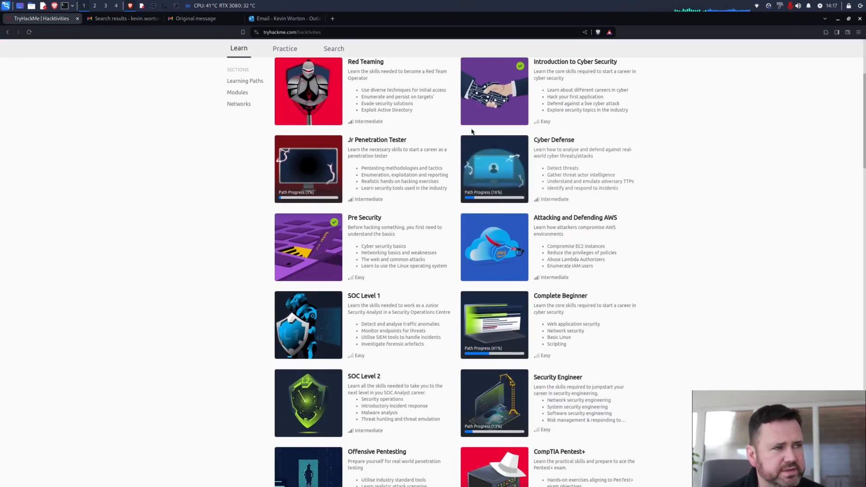
pyautogui.scroll(-5, 635, 274)
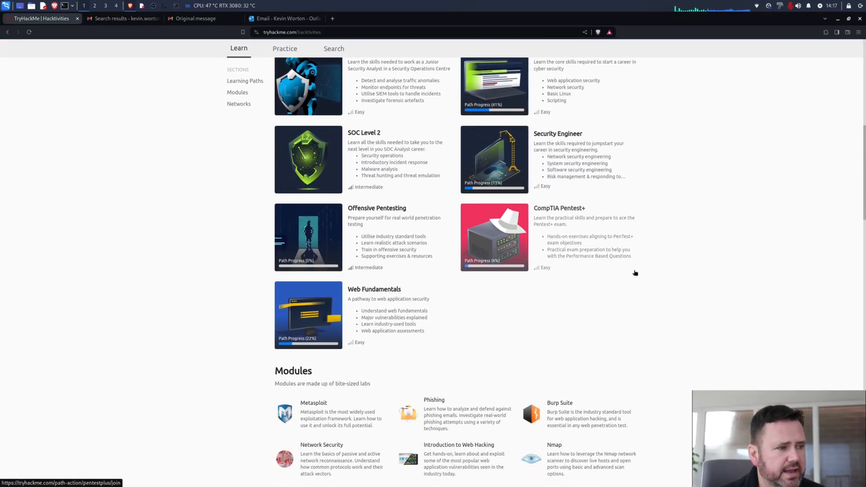
# Look through the TryHackMe modules and networks, and return to the start of the Learn page
pyautogui.scroll(-6, 630, 278)
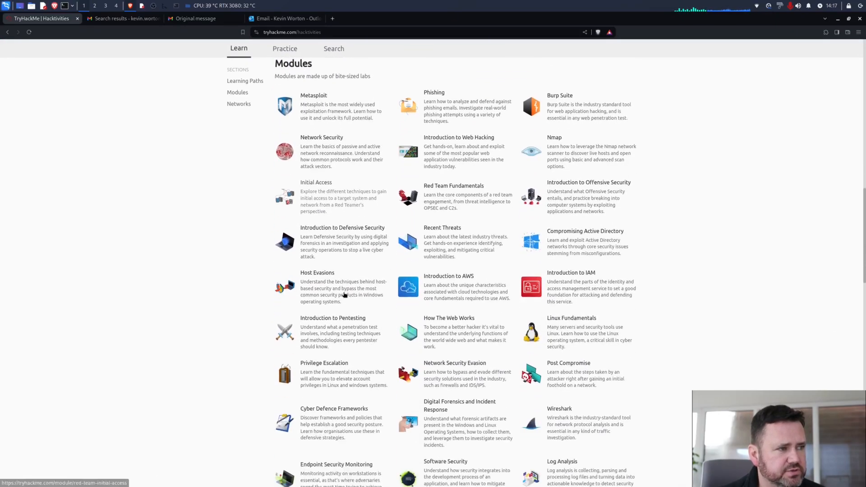
pyautogui.scroll(-1, 343, 295)
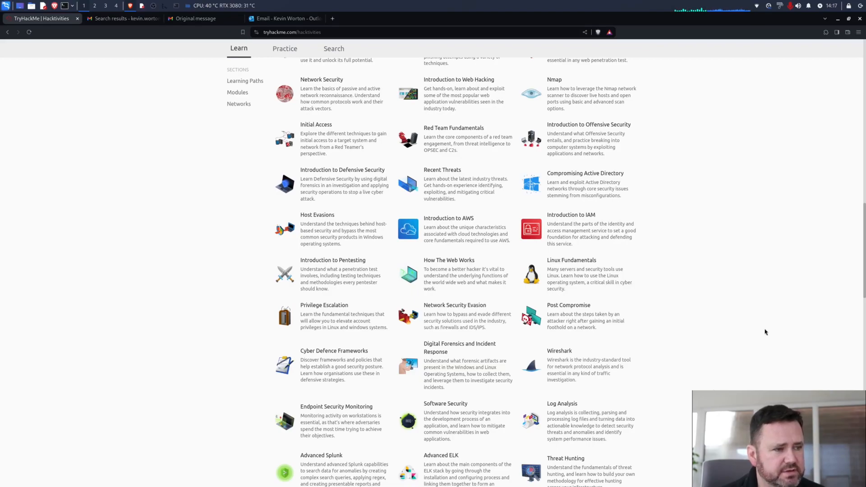
pyautogui.scroll(-1, 765, 332)
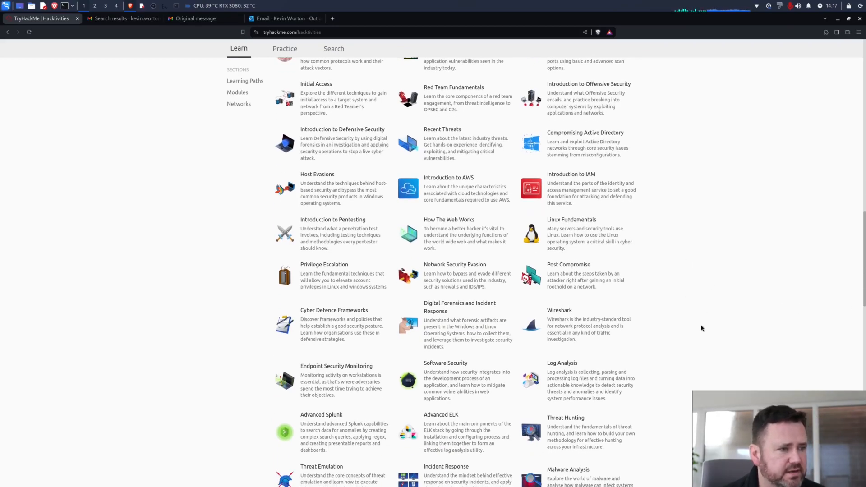
pyautogui.scroll(-1, 701, 328)
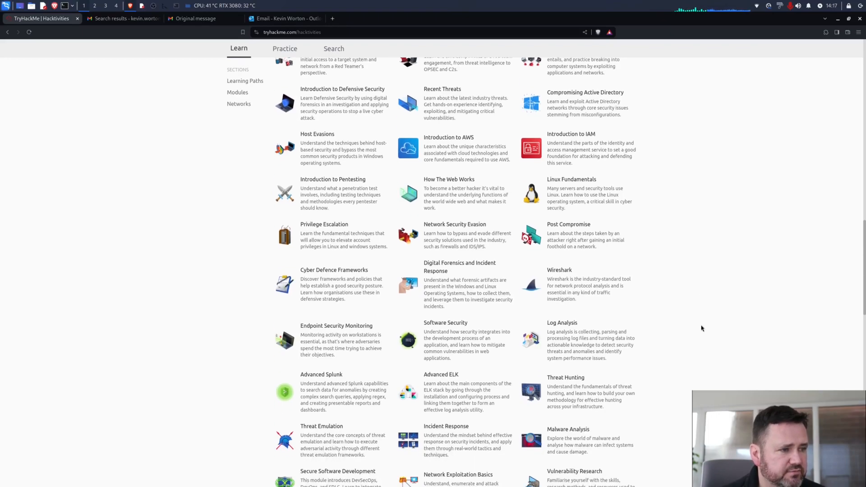
pyautogui.scroll(-2, 701, 328)
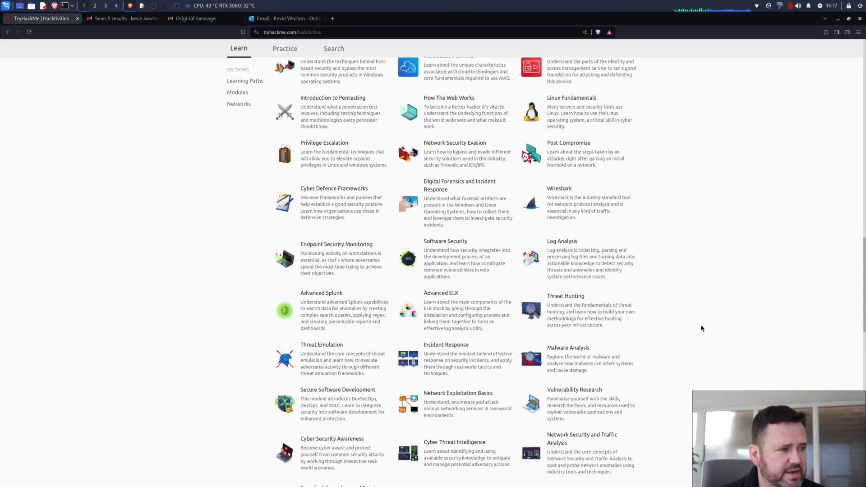
pyautogui.scroll(-7, 701, 328)
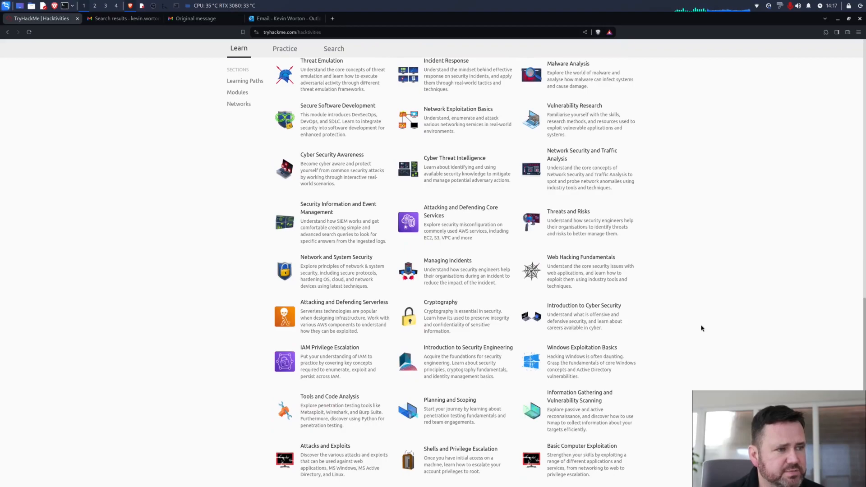
pyautogui.scroll(-2, 701, 328)
pyautogui.scroll(-5, 702, 327)
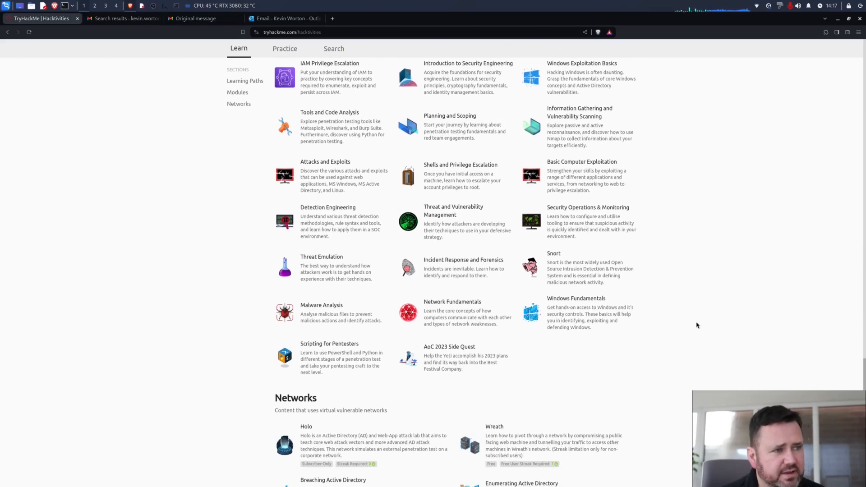
pyautogui.scroll(-4, 697, 324)
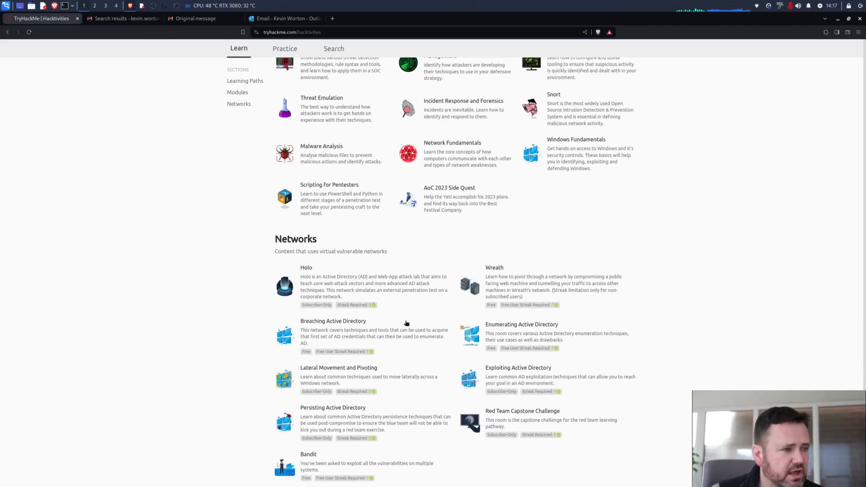
pyautogui.scroll(15, 557, 386)
pyautogui.scroll(15, 588, 405)
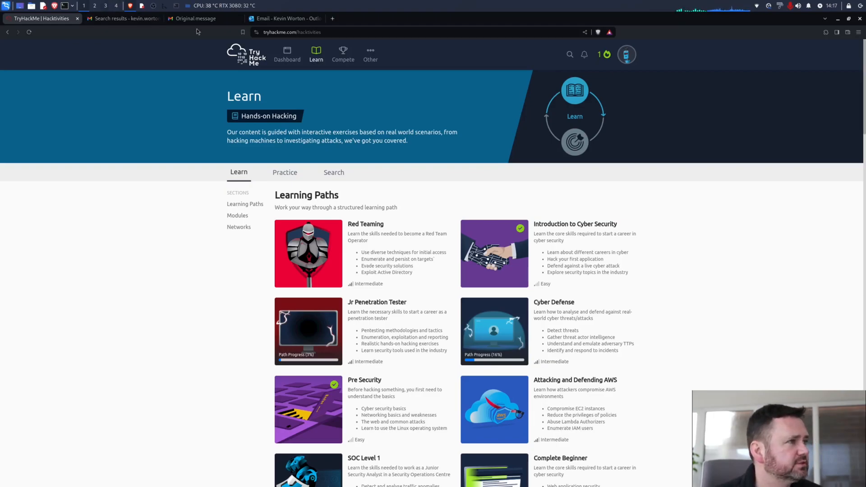
# Return to the Outlook email, minimize the browser, and close the untitled Mousepad notes without saving
pyautogui.click(278, 22)
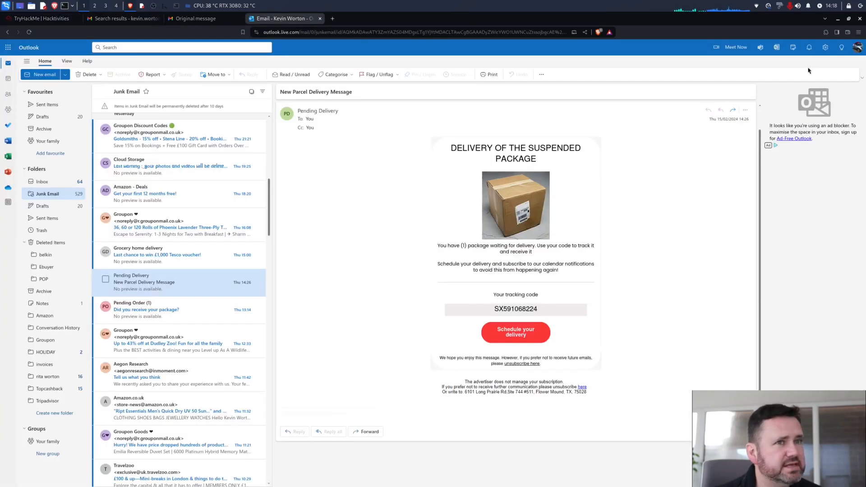
pyautogui.click(839, 20)
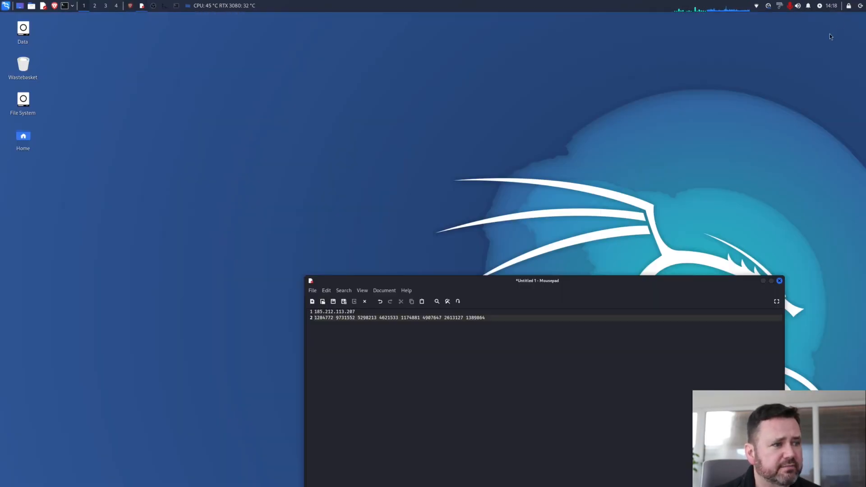
pyautogui.click(779, 281)
pyautogui.click(535, 468)
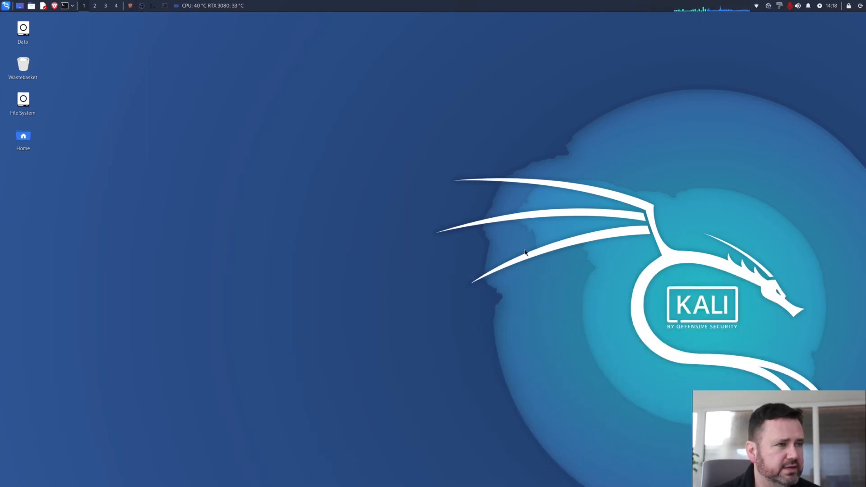